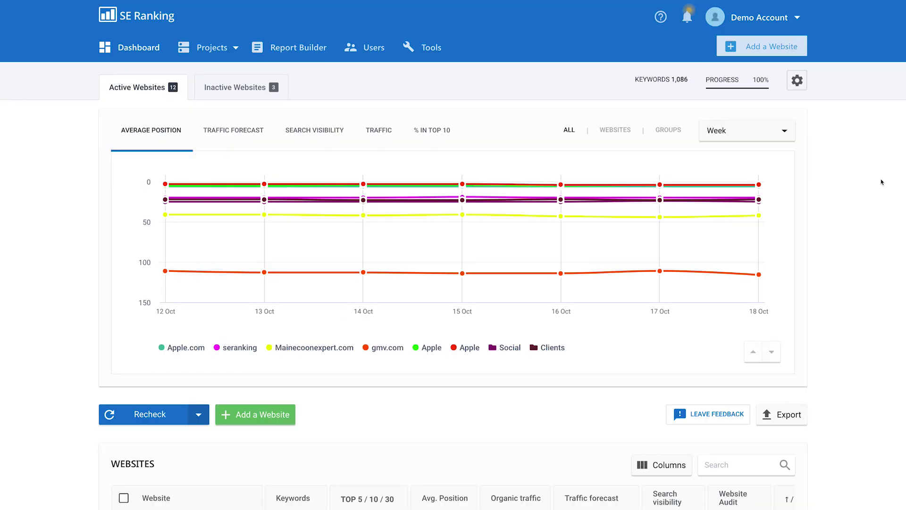
Step: Open SEO/PPC Competitor Research and select the USA search database
left_click(437, 54)
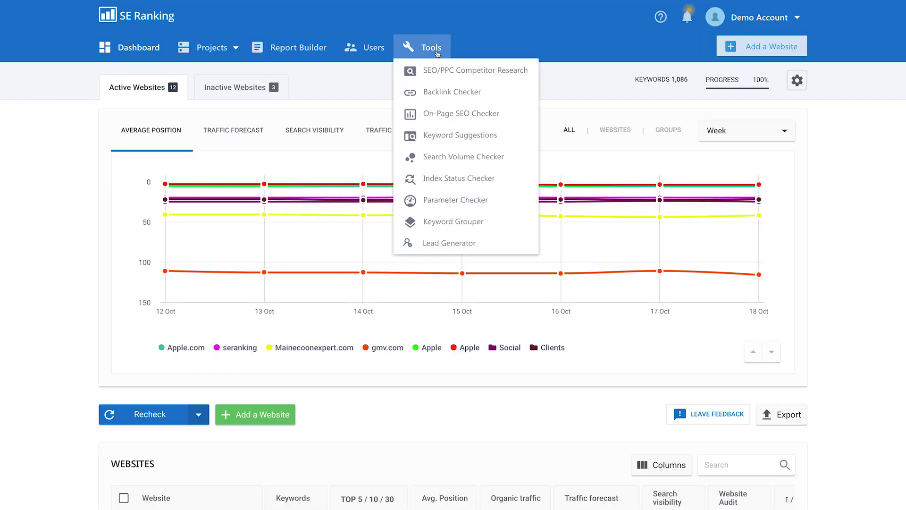
left_click(469, 72)
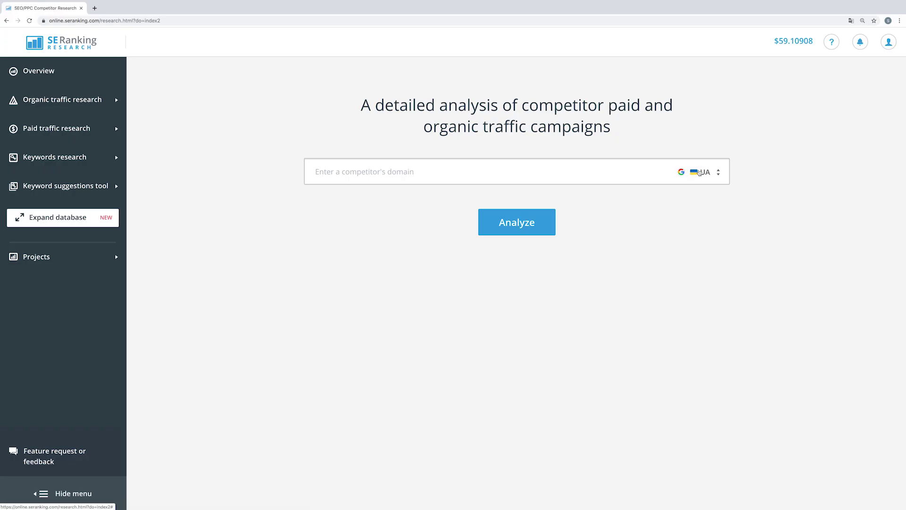
left_click(698, 173)
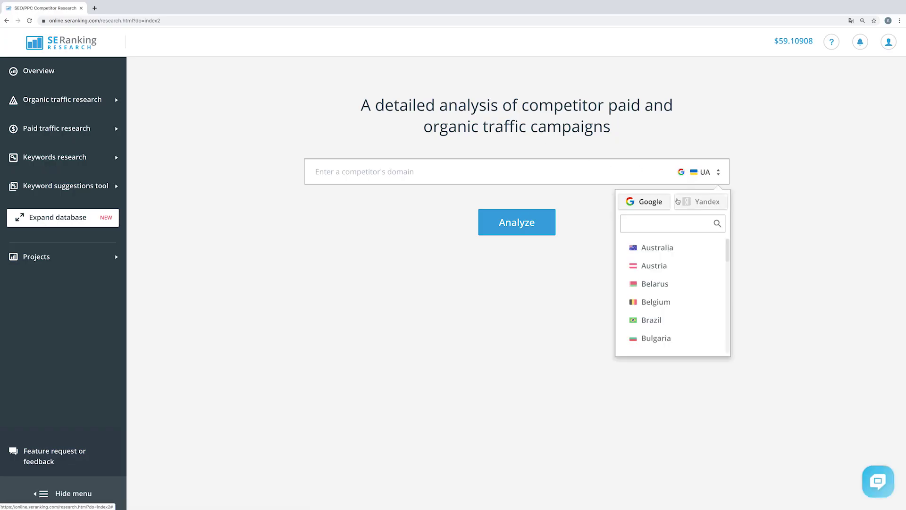
scroll(682, 275, "down", 1)
scroll(683, 275, "down", 7)
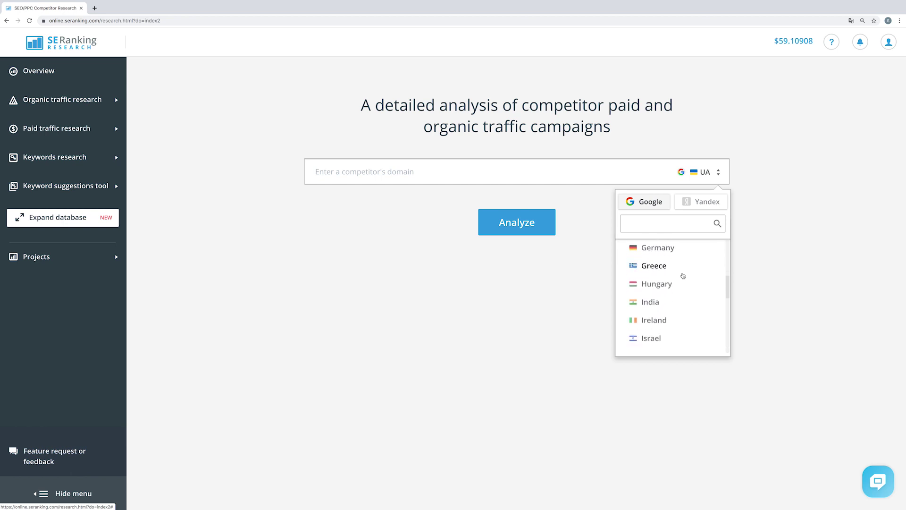
scroll(682, 275, "down", 5)
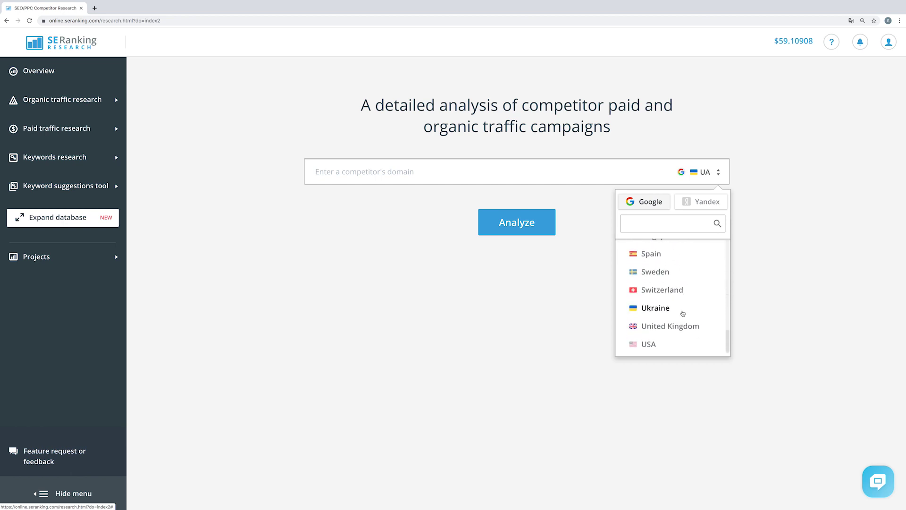
left_click(661, 343)
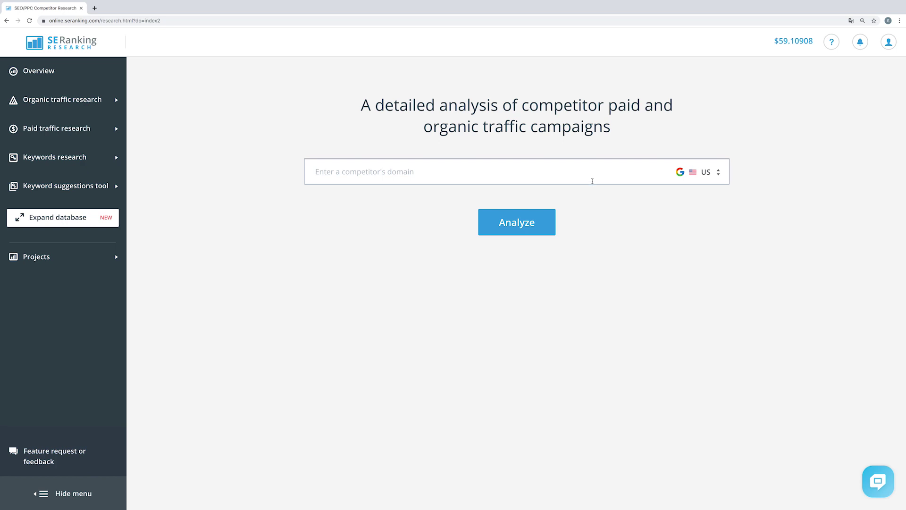
Step: Run the competitor analysis for ikea.com
type("ikea.com")
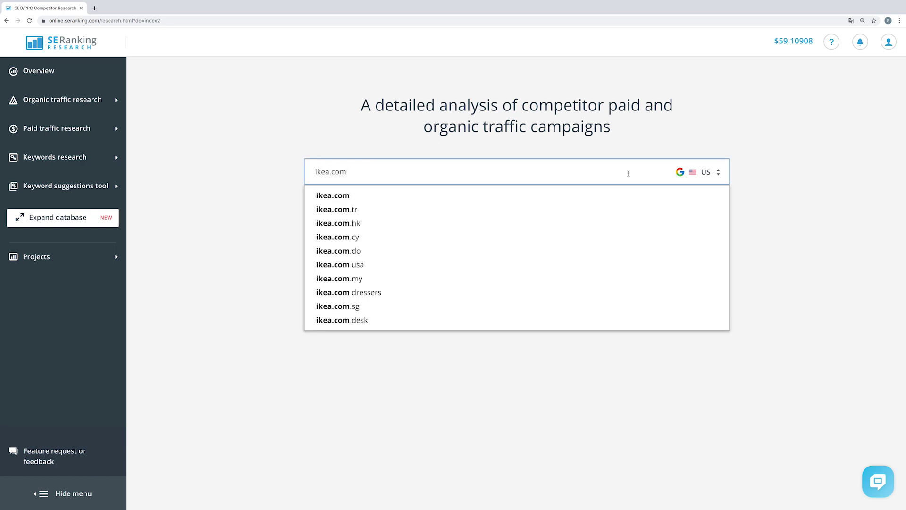
left_click(748, 177)
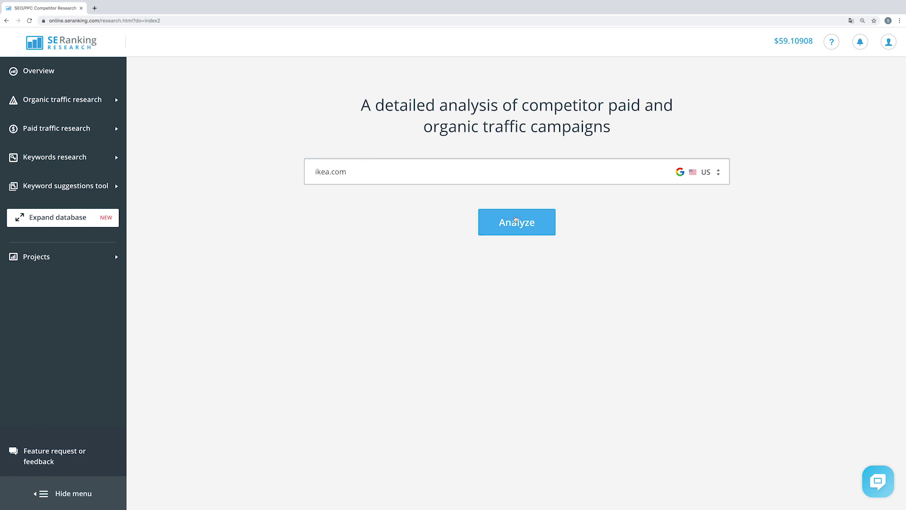
left_click(515, 220)
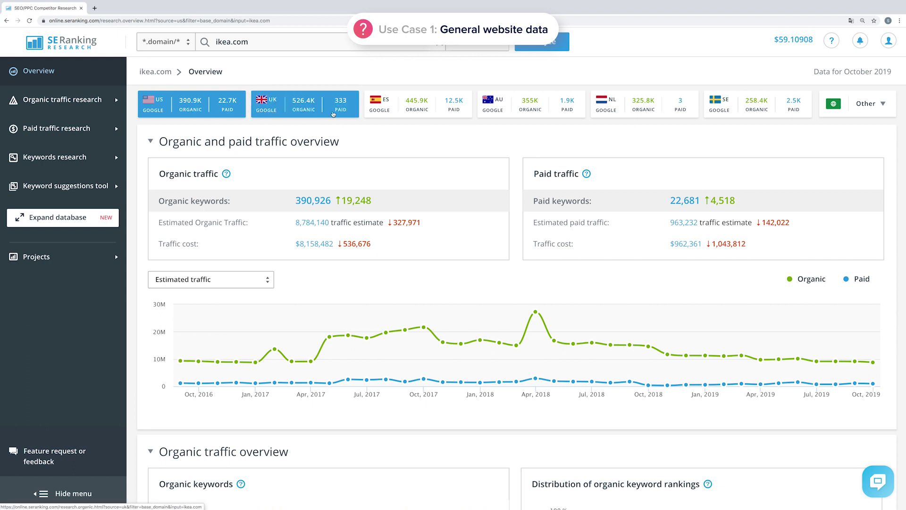
Step: Expand Other countries and review the ikea.com overview: 390,926 organic and 22,681 paid keywords
left_click(866, 104)
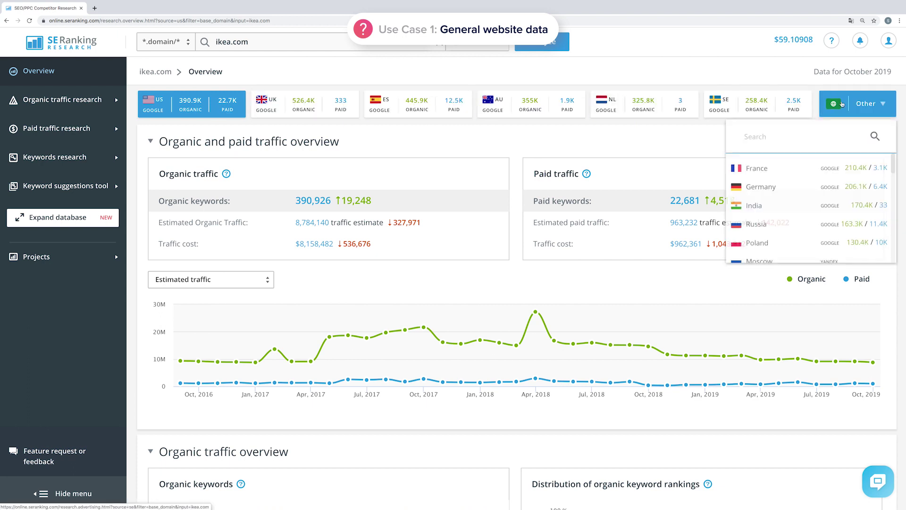
scroll(845, 178, "down", 5)
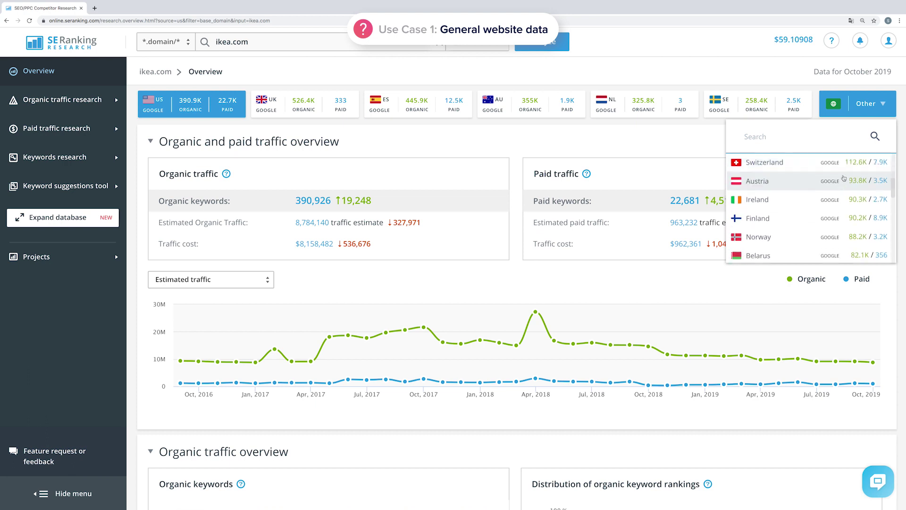
scroll(845, 178, "down", 10)
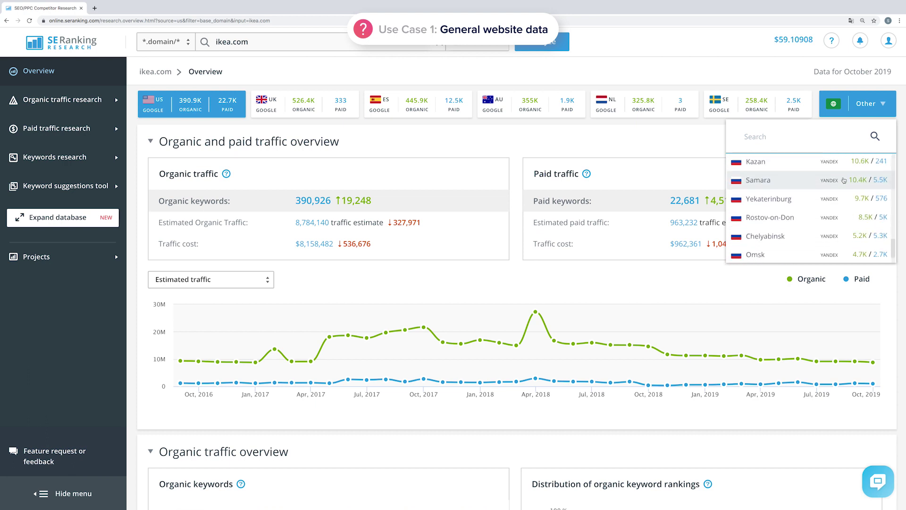
scroll(607, 283, "down", 6)
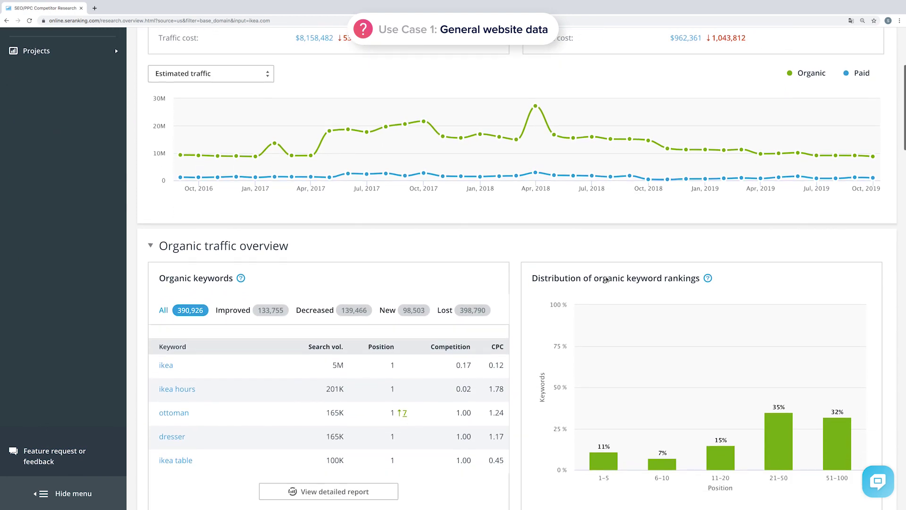
scroll(606, 279, "down", 5)
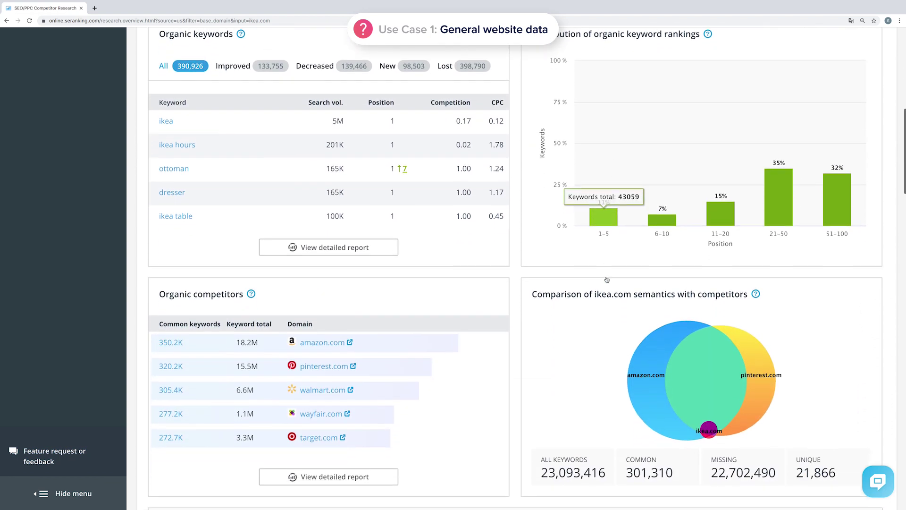
scroll(606, 279, "down", 2)
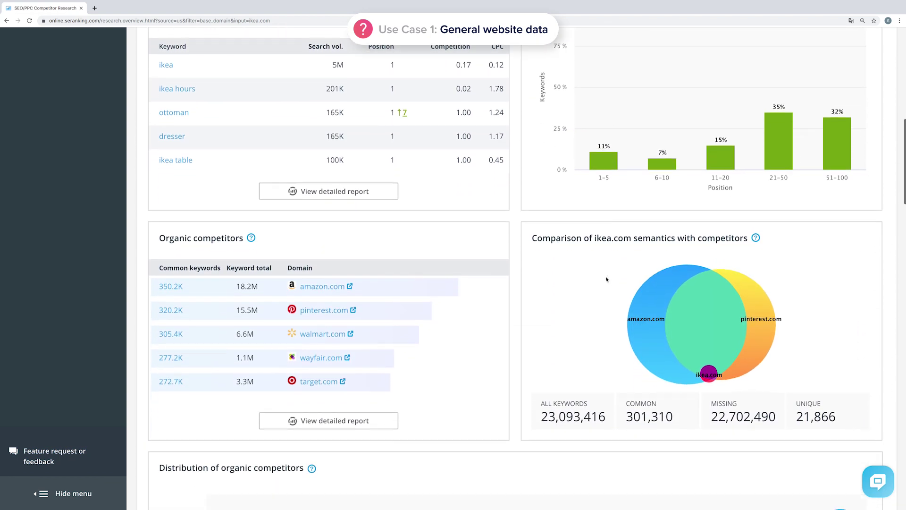
scroll(606, 279, "down", 7)
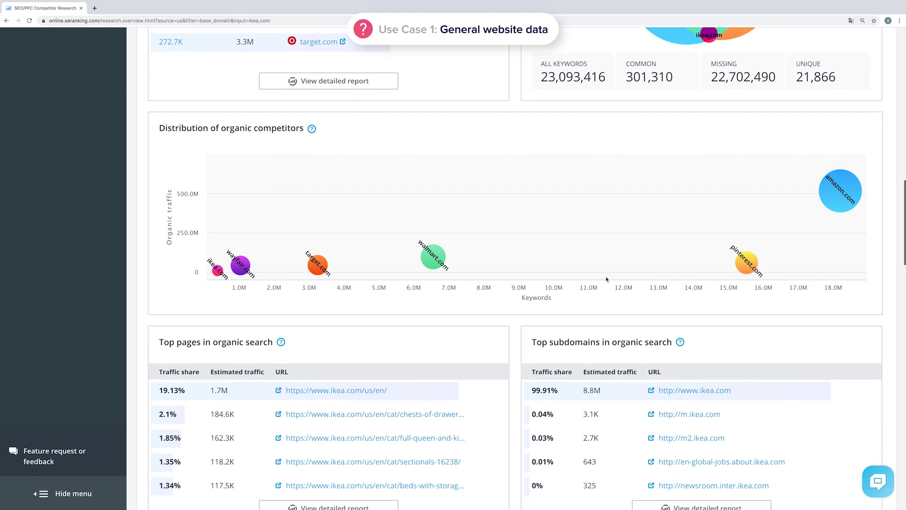
scroll(606, 280, "down", 7)
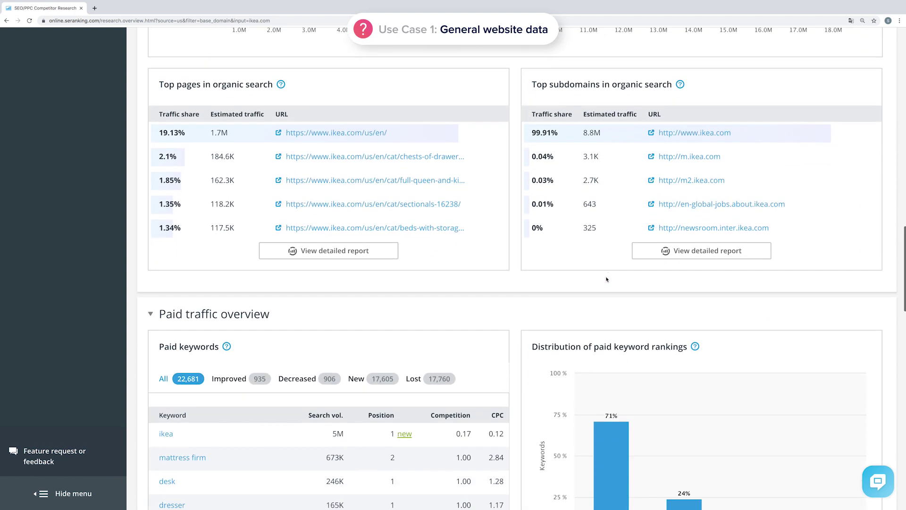
scroll(606, 279, "down", 16)
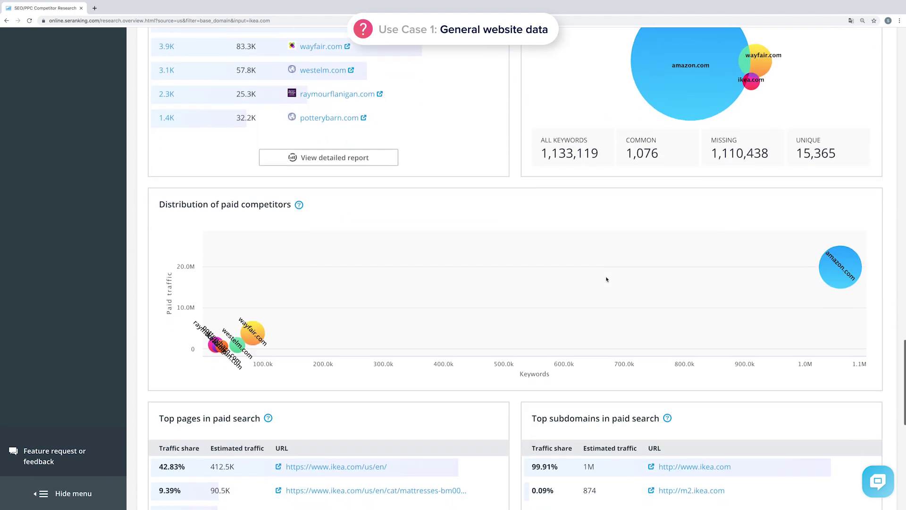
scroll(606, 280, "down", 5)
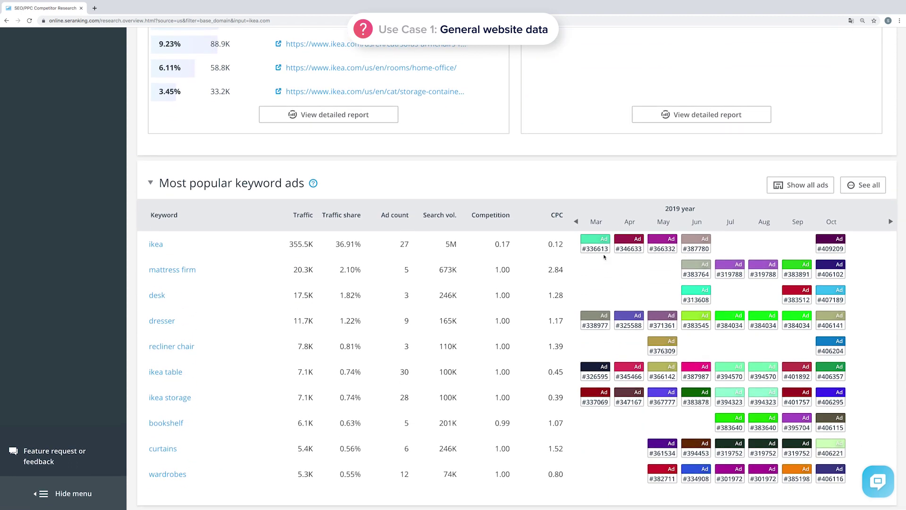
mouse_move(597, 251)
mouse_move(625, 246)
scroll(530, 225, "up", 15)
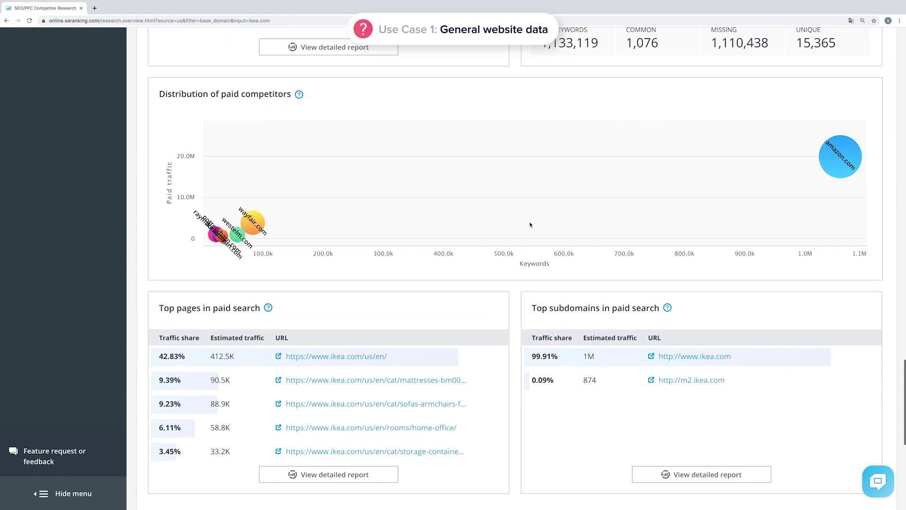
scroll(530, 225, "up", 8)
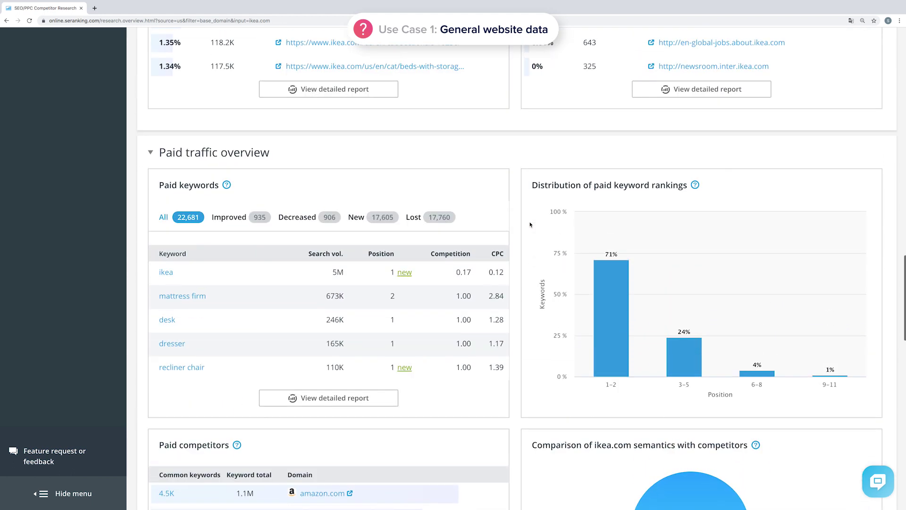
scroll(342, 182, "up", 14)
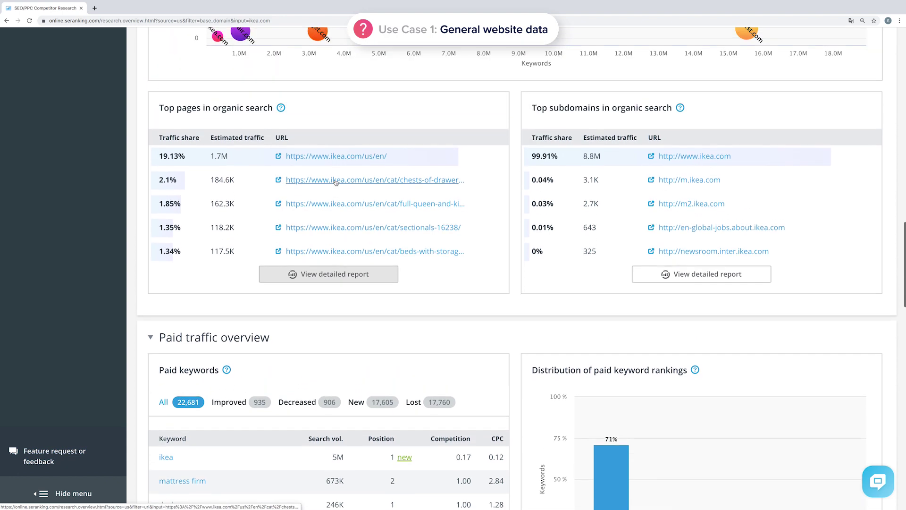
scroll(336, 182, "up", 12)
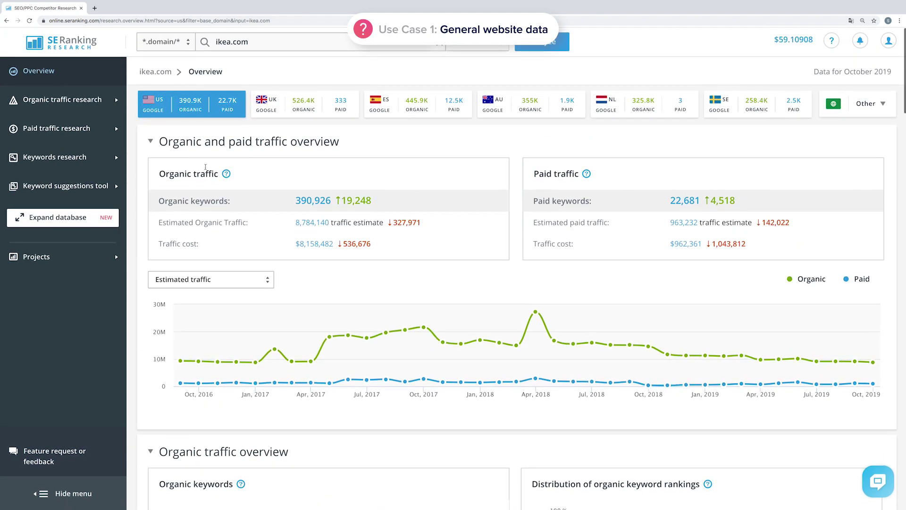
Step: Open the organic Keywords report for ikea.com under Organic traffic research
left_click(95, 105)
left_click(90, 118)
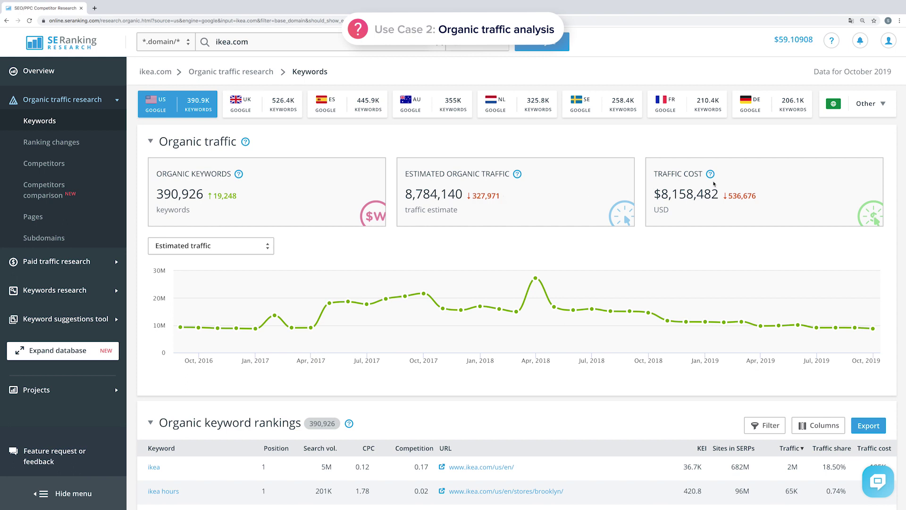
scroll(565, 244, "down", 1)
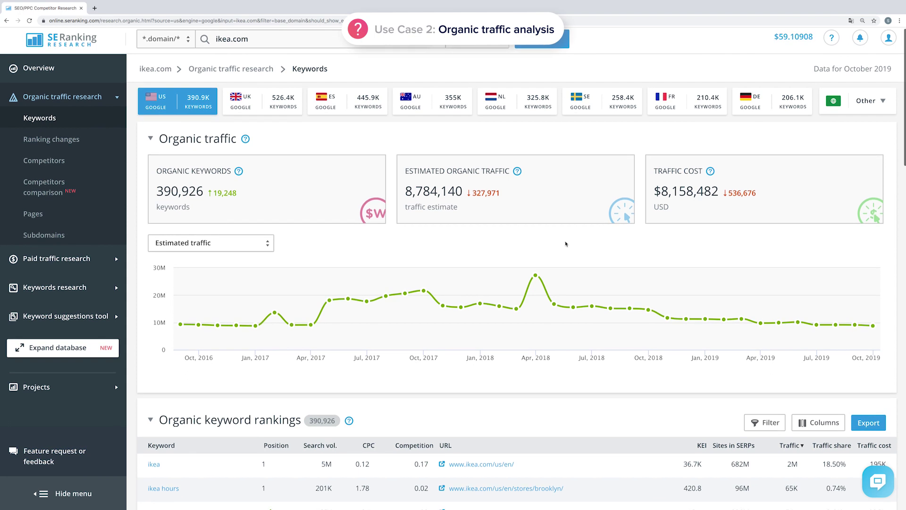
Step: Switch the trend chart to show the number of keywords over time
left_click(245, 241)
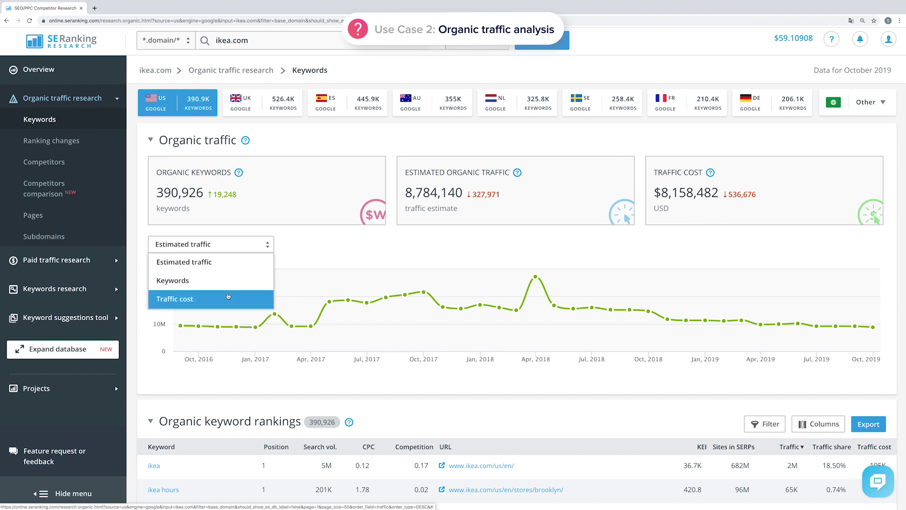
left_click(232, 280)
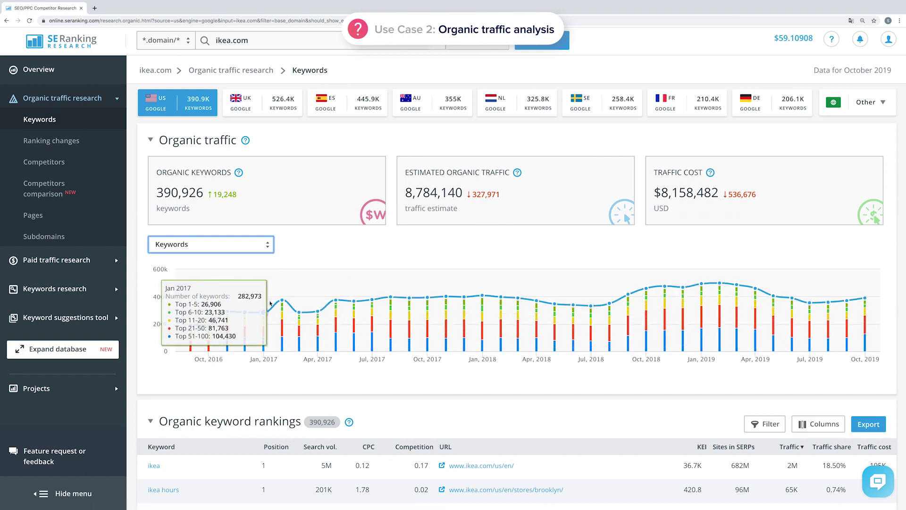
scroll(444, 300, "up", 1)
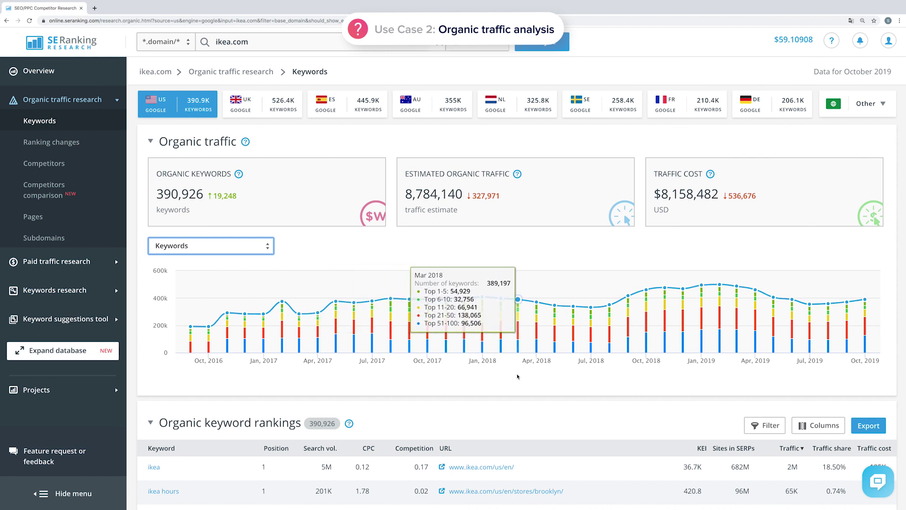
scroll(515, 380, "down", 4)
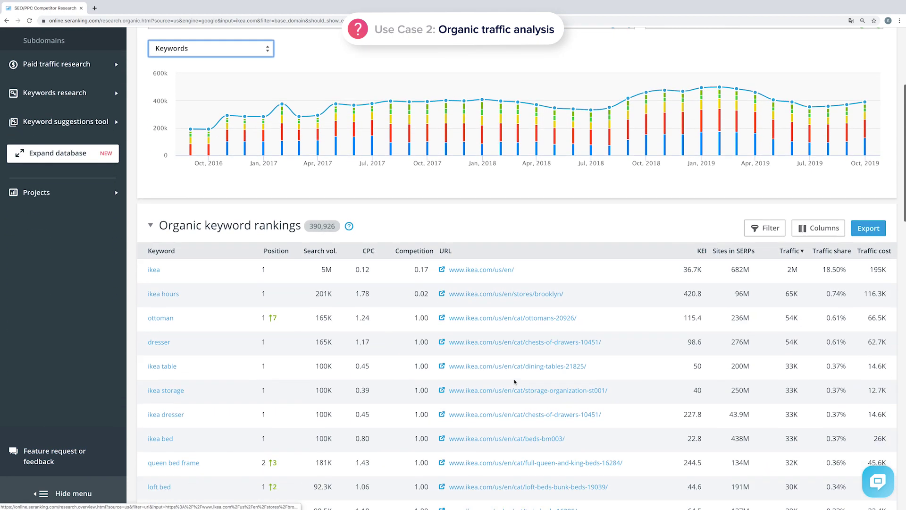
Step: Sort the organic keyword rankings by position in ascending order
scroll(514, 381, "down", 2)
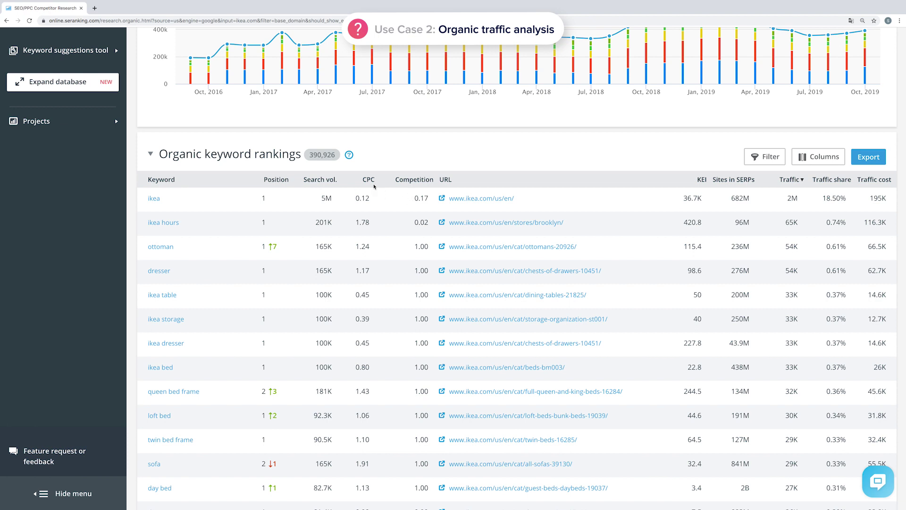
mouse_move(366, 179)
left_click(271, 180)
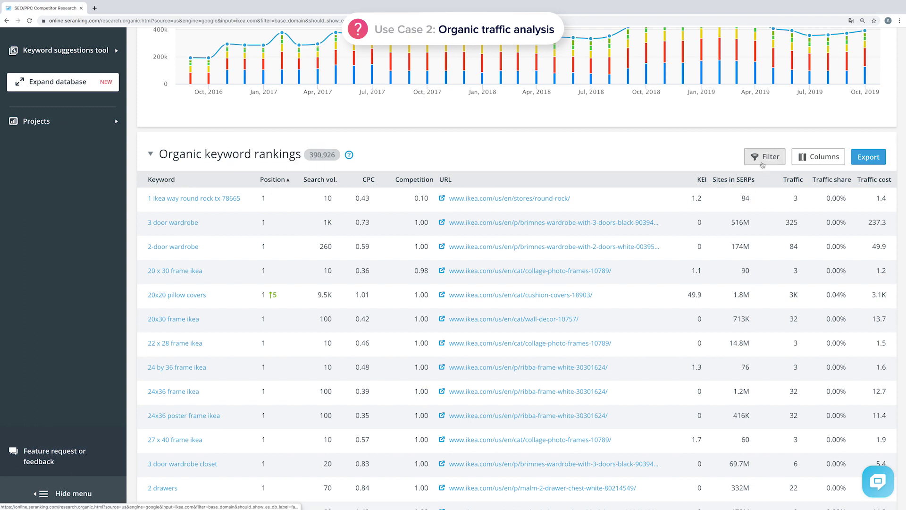
Step: Check the Filter and Export options, then close them without exporting
left_click(762, 159)
left_click(763, 159)
left_click(868, 157)
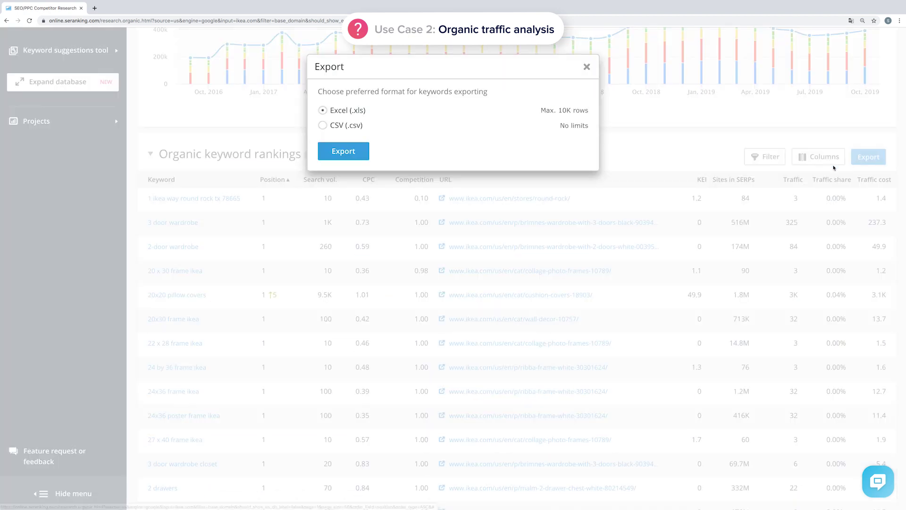
left_click(586, 67)
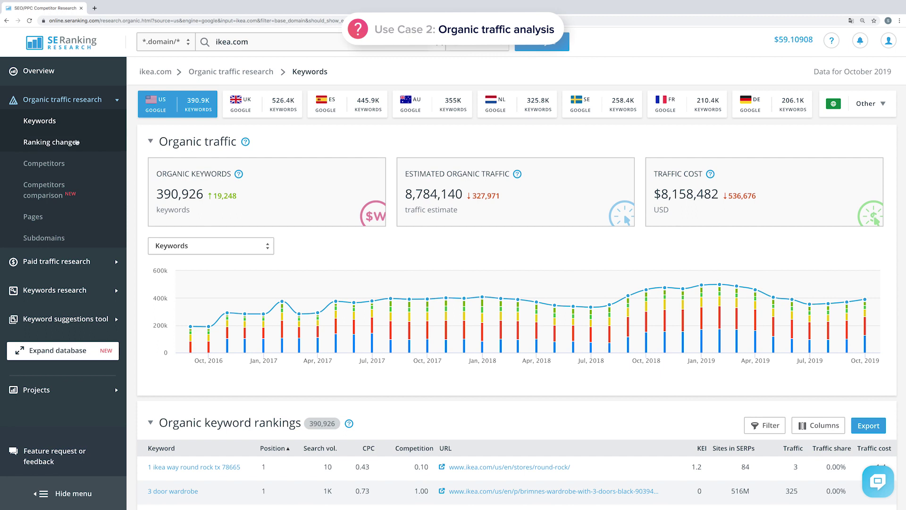
Step: Open ikea.com's organic Ranking changes report, showing 133755 improved keywords
left_click(75, 142)
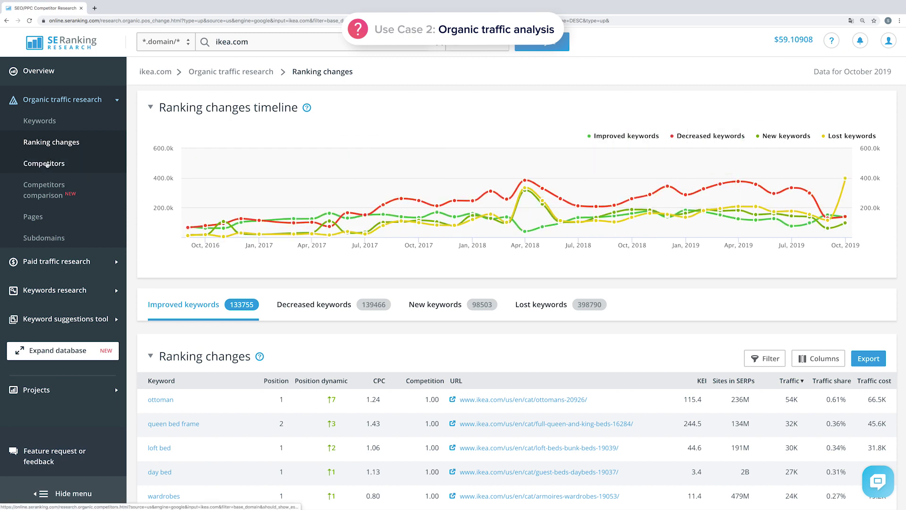
Step: Review ikea.com's top organic competitors and compare its shared keywords with amazon.com
left_click(46, 163)
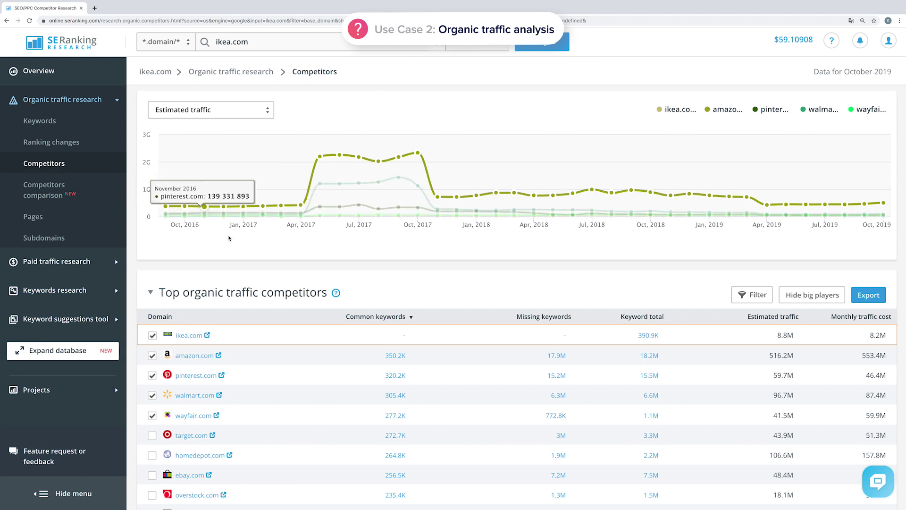
scroll(364, 298, "down", 5)
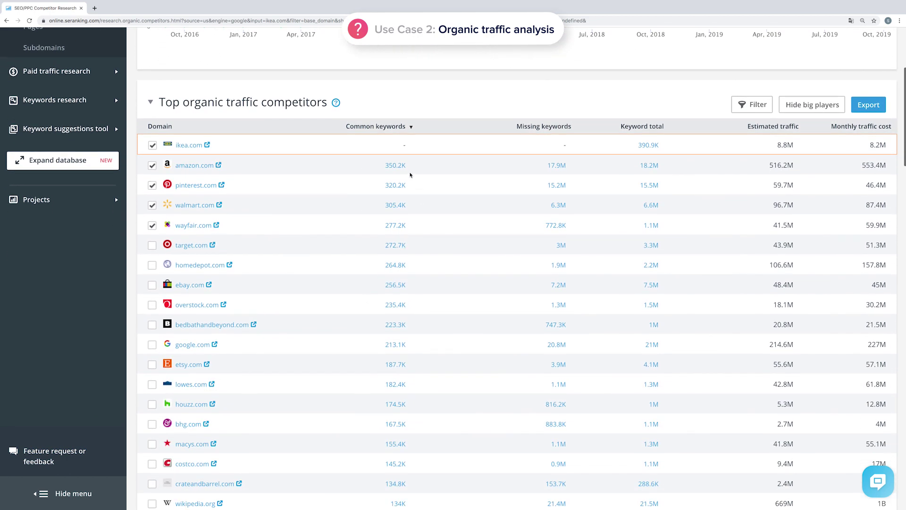
mouse_move(390, 127)
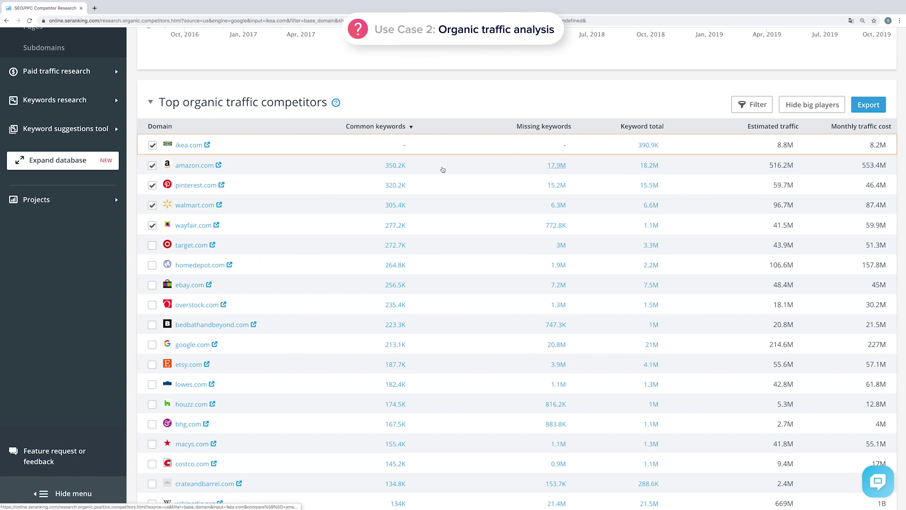
left_click(395, 165)
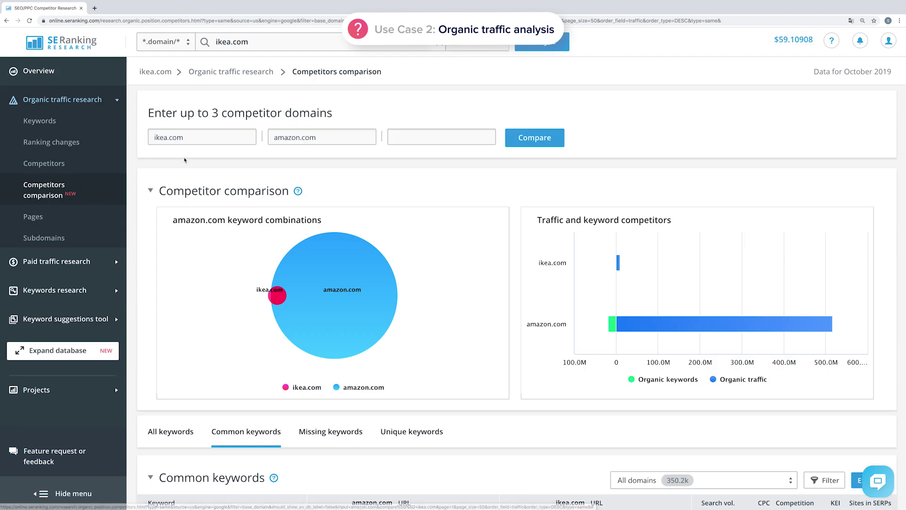
Step: Add walmart.com as the third domain and rerun the comparison
mouse_move(276, 295)
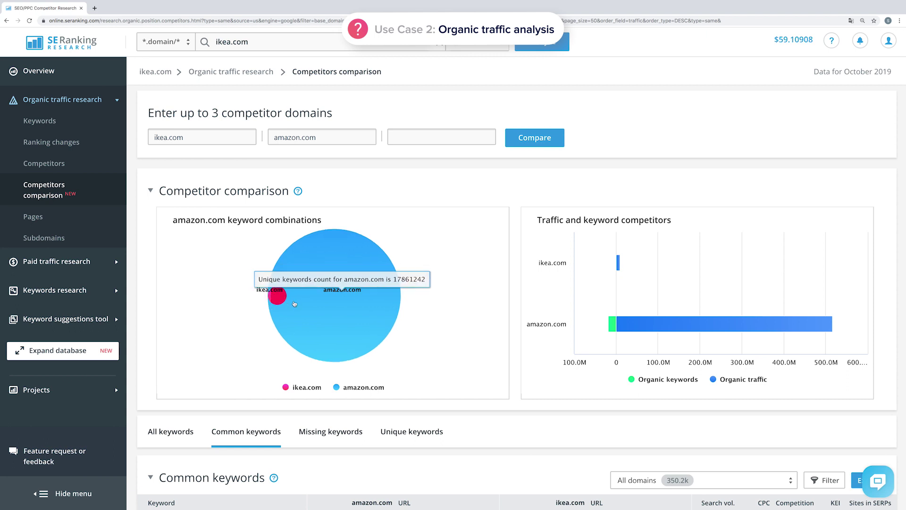
scroll(293, 302, "down", 3)
scroll(297, 302, "up", 3)
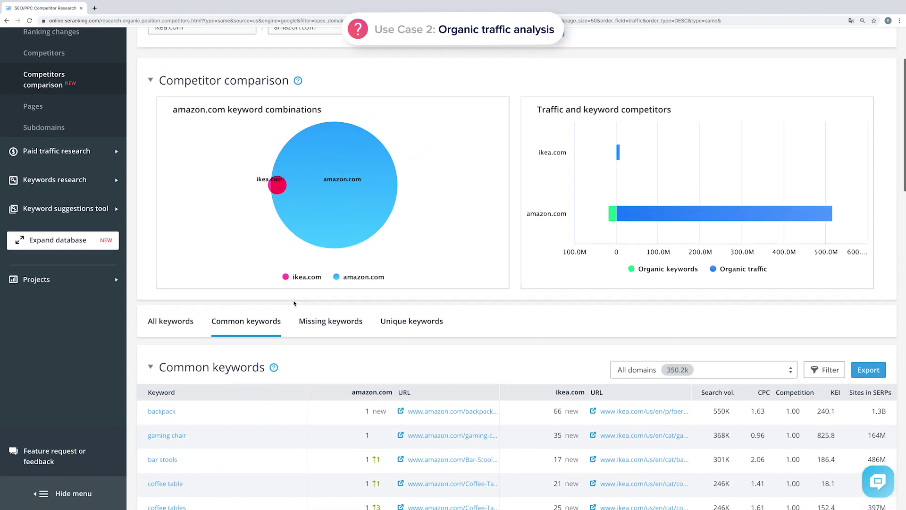
left_click(413, 136)
type("walma")
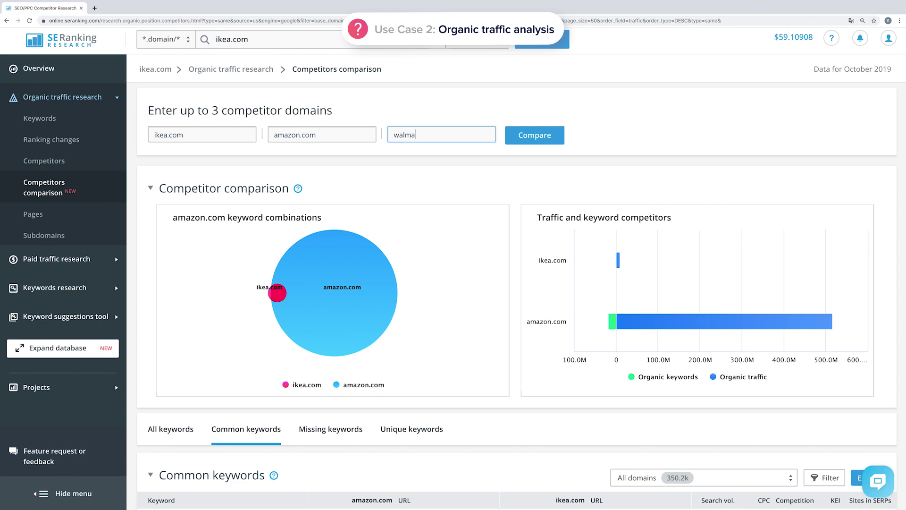
type("rt.com")
left_click(526, 134)
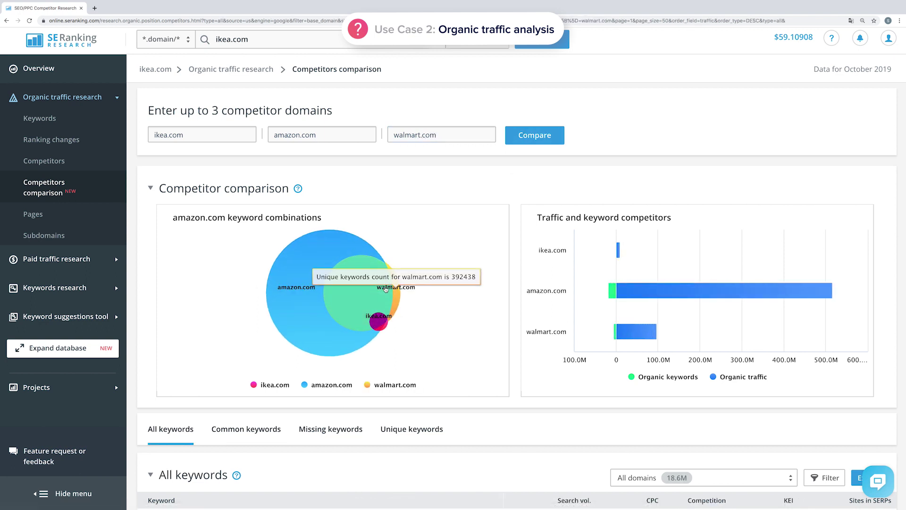
Step: List the 298.3k keywords common to all three domains
mouse_move(374, 324)
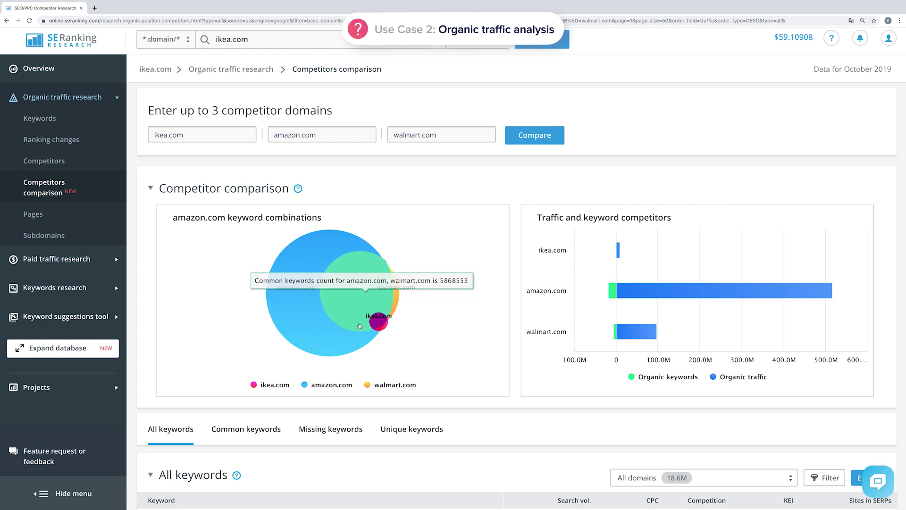
scroll(389, 334, "down", 2)
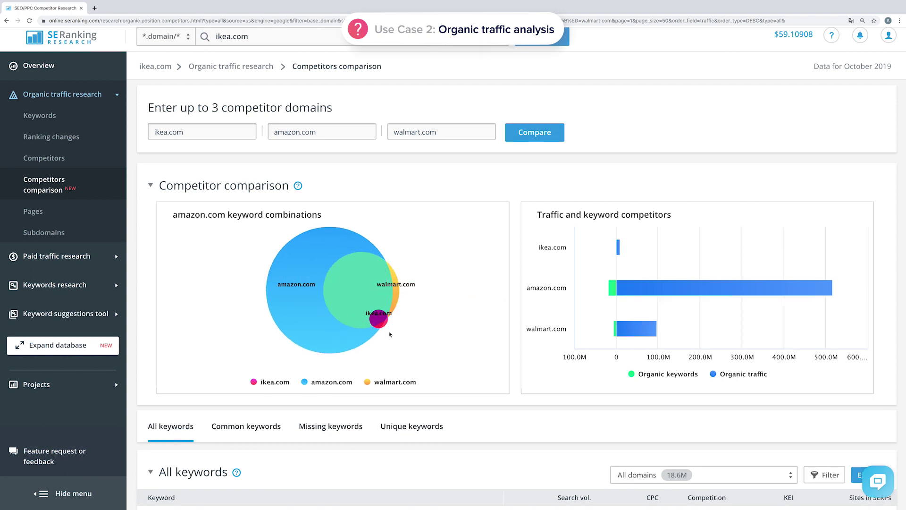
left_click(264, 337)
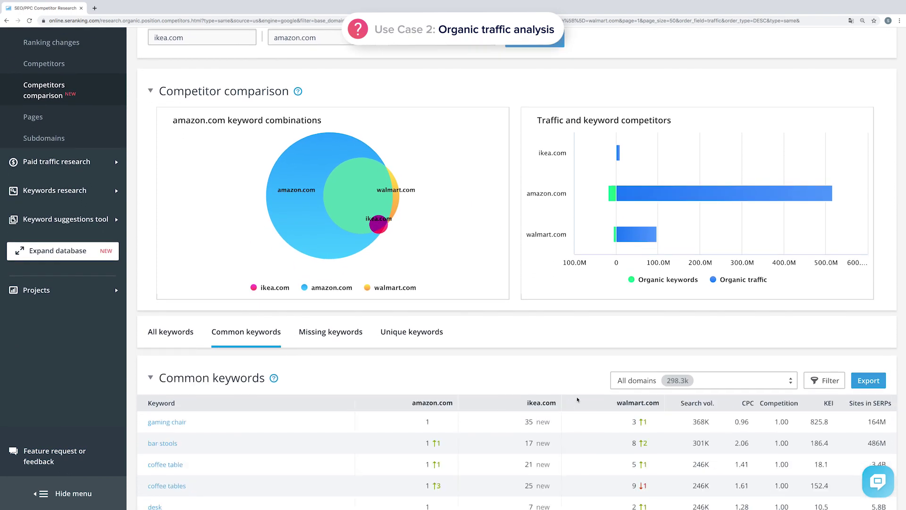
Step: Show the keywords unique to amazon.com among the compared domains
left_click(709, 381)
left_click(427, 337)
left_click(714, 380)
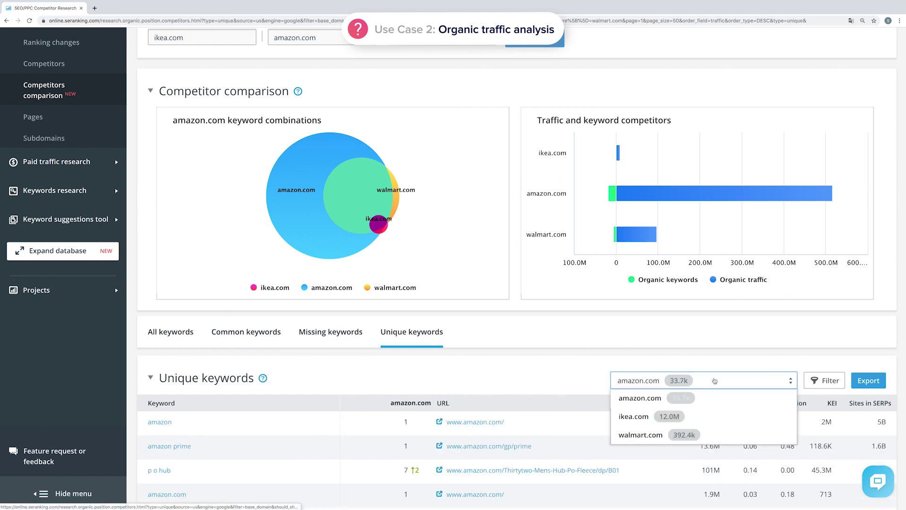
left_click(715, 381)
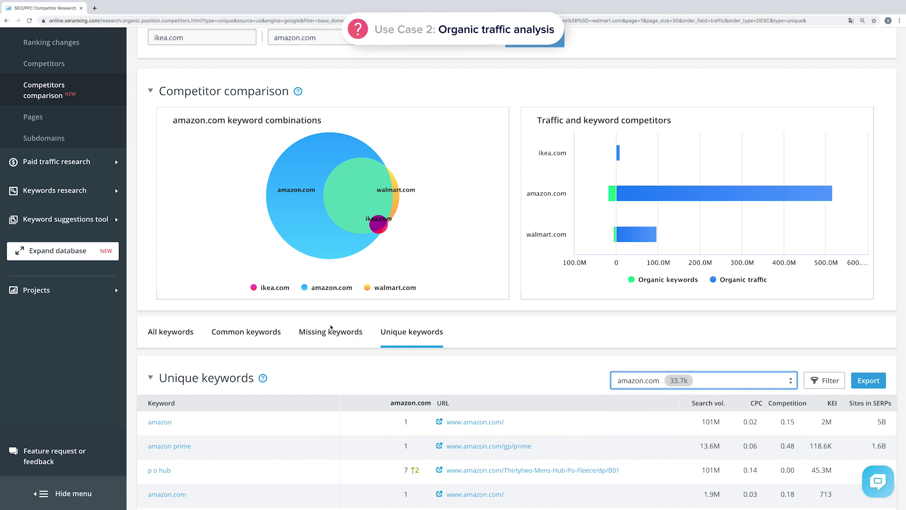
Step: Check the Missing keywords tab, then view ikea.com's Top pages and Subdomains reports
left_click(331, 332)
scroll(366, 357, "down", 2)
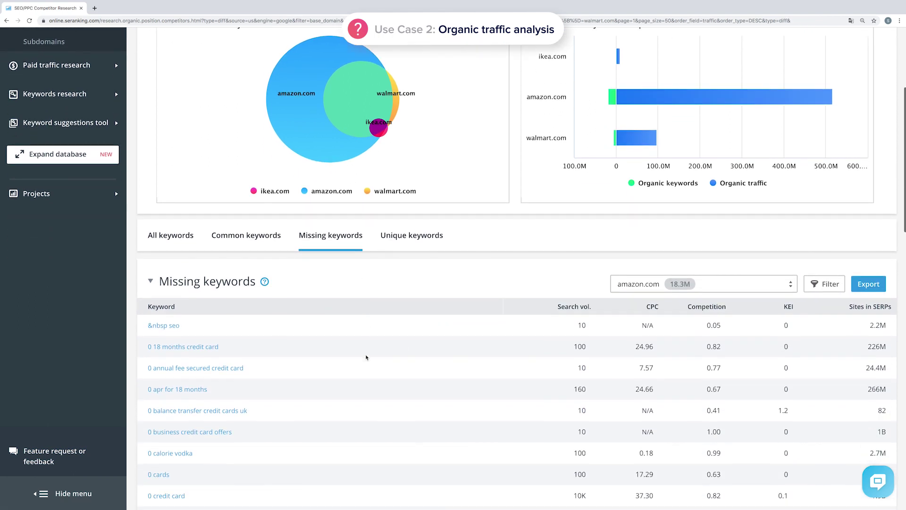
scroll(367, 357, "up", 4)
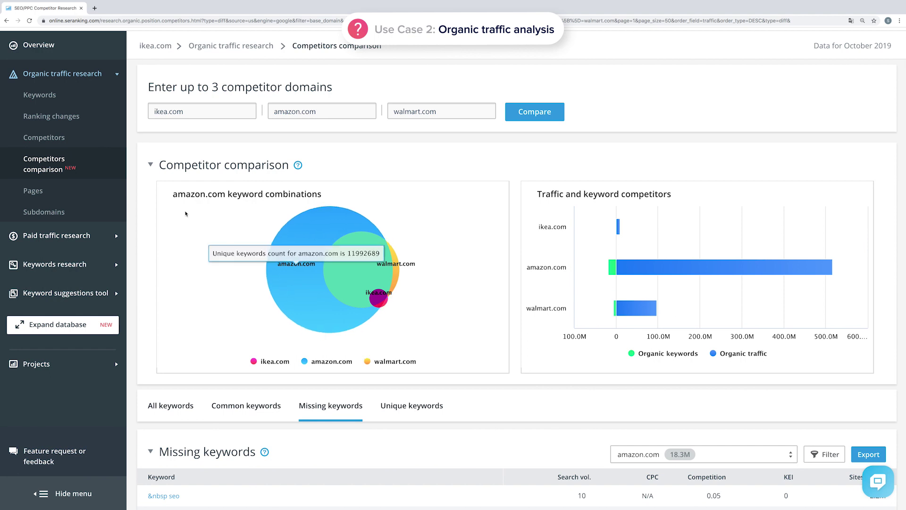
left_click(40, 193)
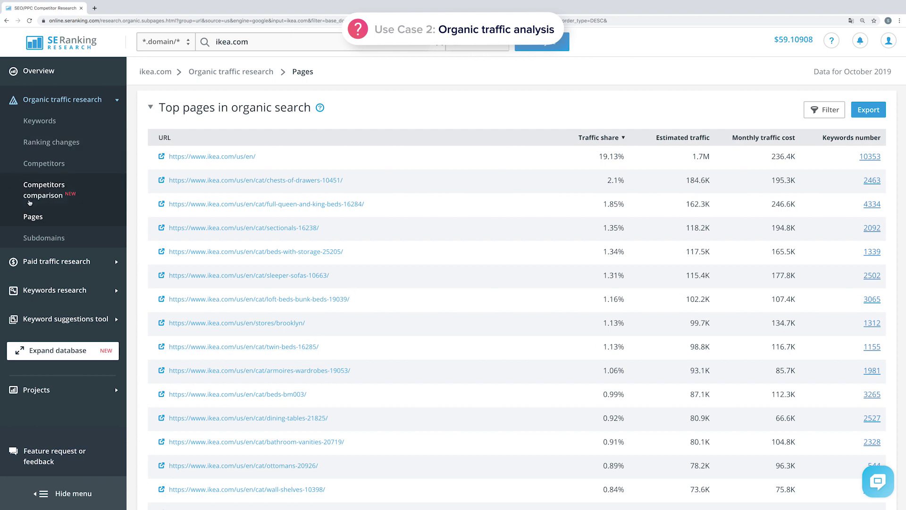
left_click(33, 238)
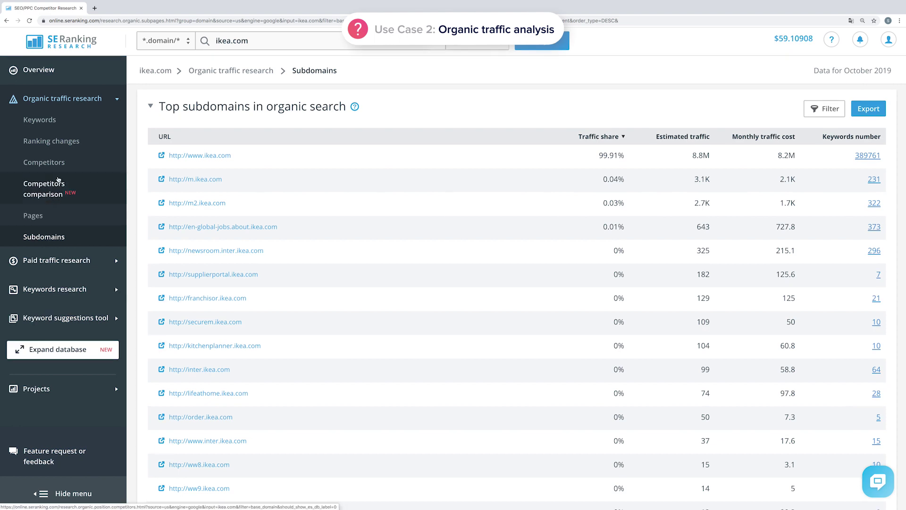
Step: Switch to Paid traffic research and open ikea.com's paid Keywords report (22,681 keywords)
left_click(101, 100)
left_click(89, 128)
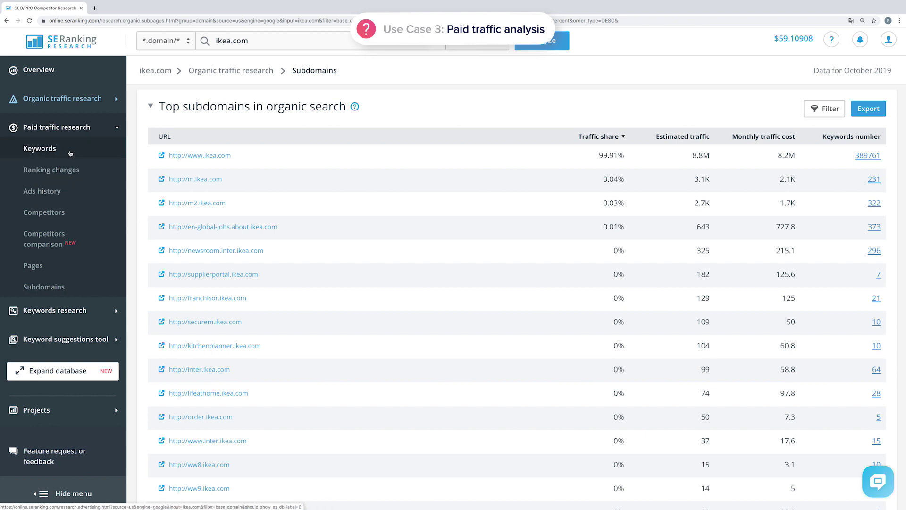
left_click(40, 148)
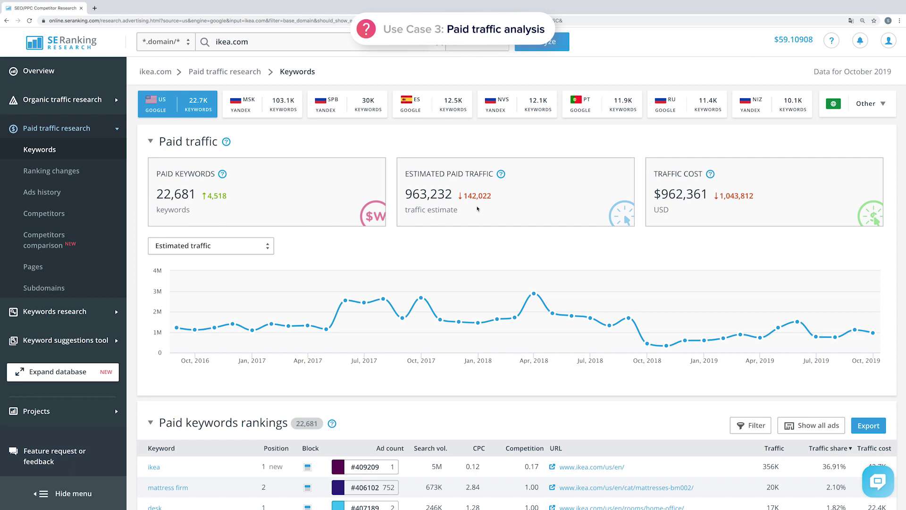
Step: Scroll through the paid keyword rankings and open the paid Ranking changes report
scroll(404, 261, "down", 5)
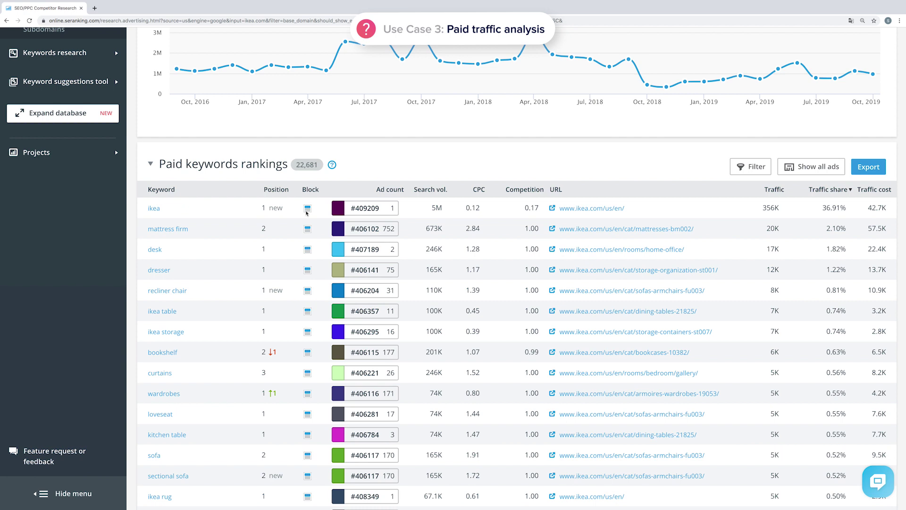
mouse_move(334, 212)
scroll(471, 206, "up", 7)
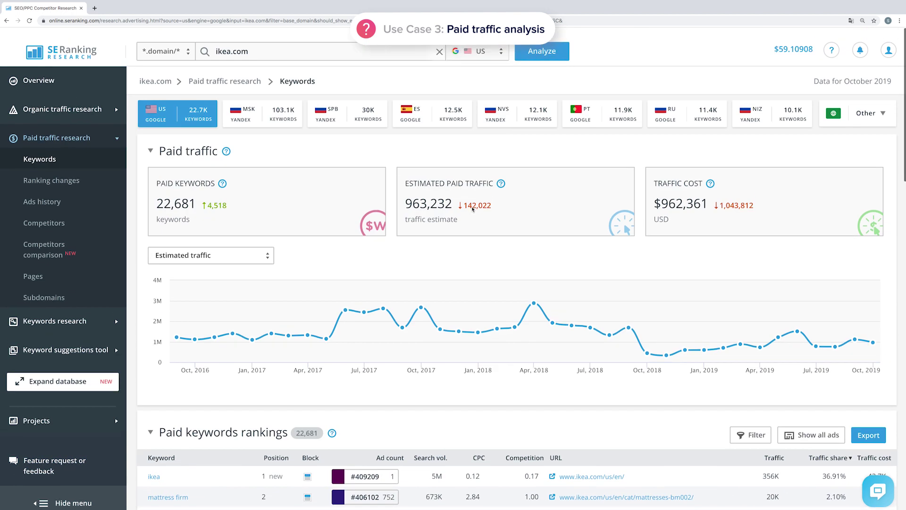
left_click(97, 170)
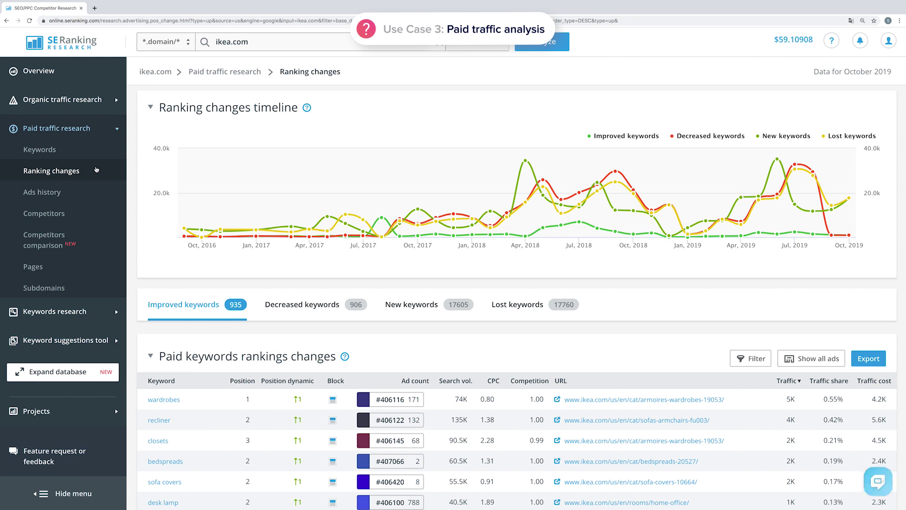
Step: Scroll the paid ranking changes, then review ikea.com's keywords whose paid positions decreased
scroll(316, 245, "down", 4)
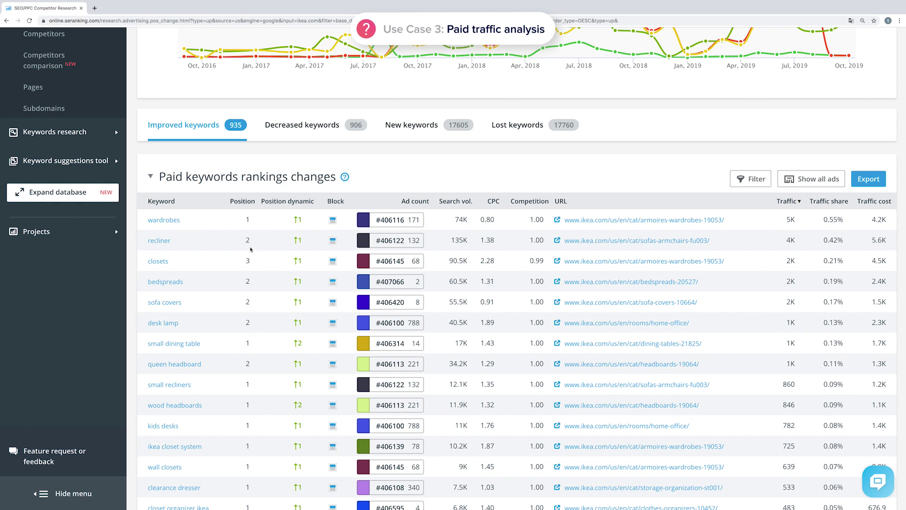
scroll(246, 279, "down", 5)
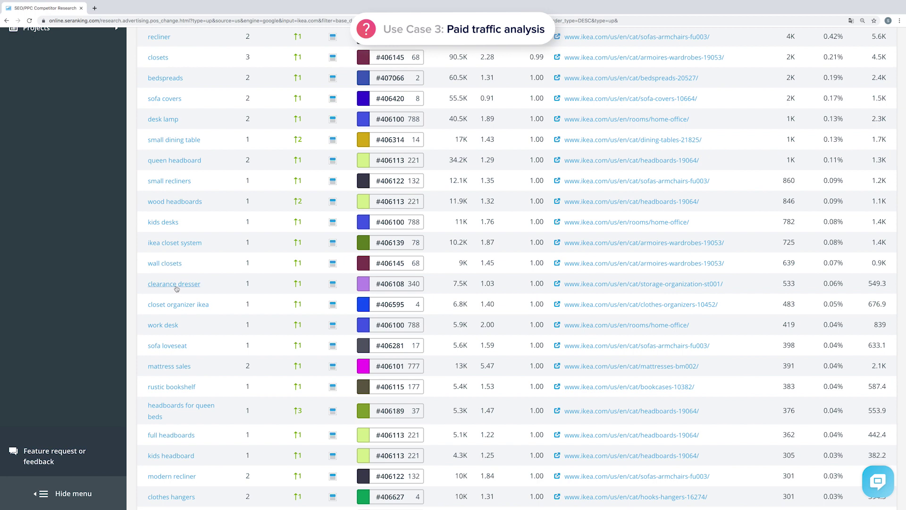
scroll(176, 253, "up", 2)
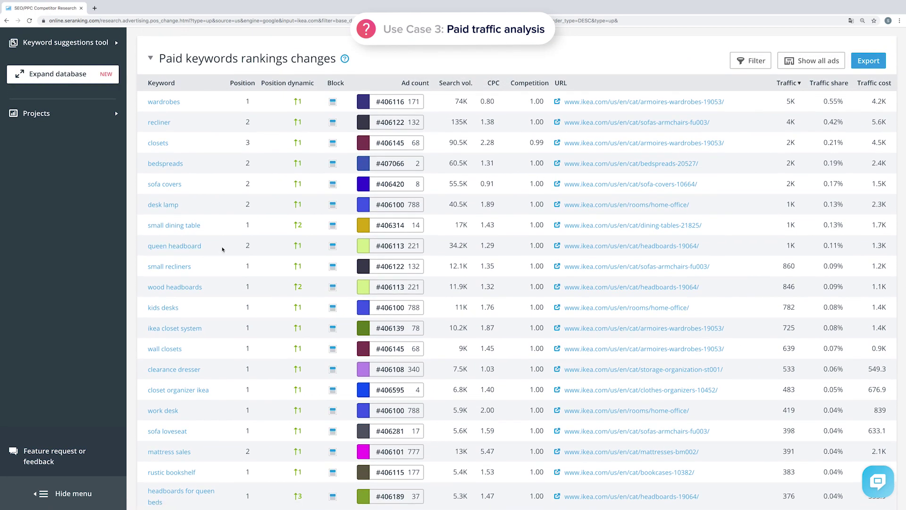
scroll(222, 249, "up", 3)
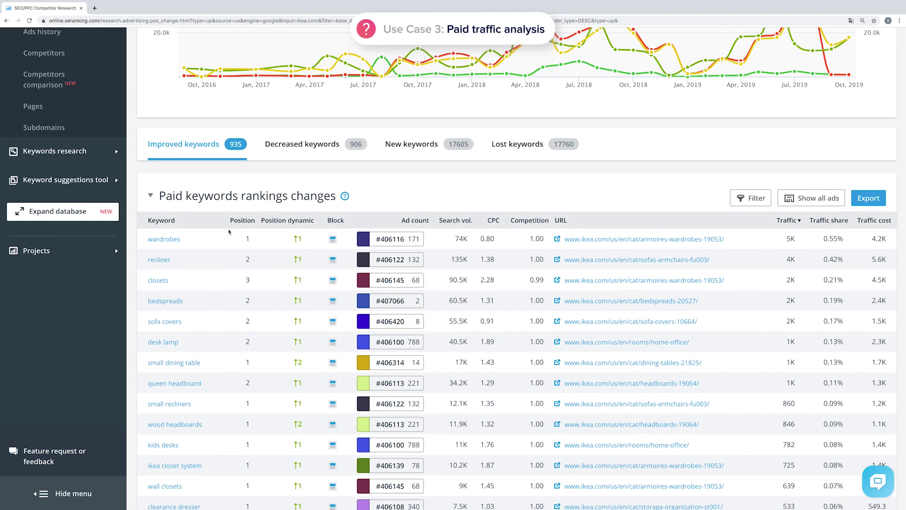
left_click(303, 150)
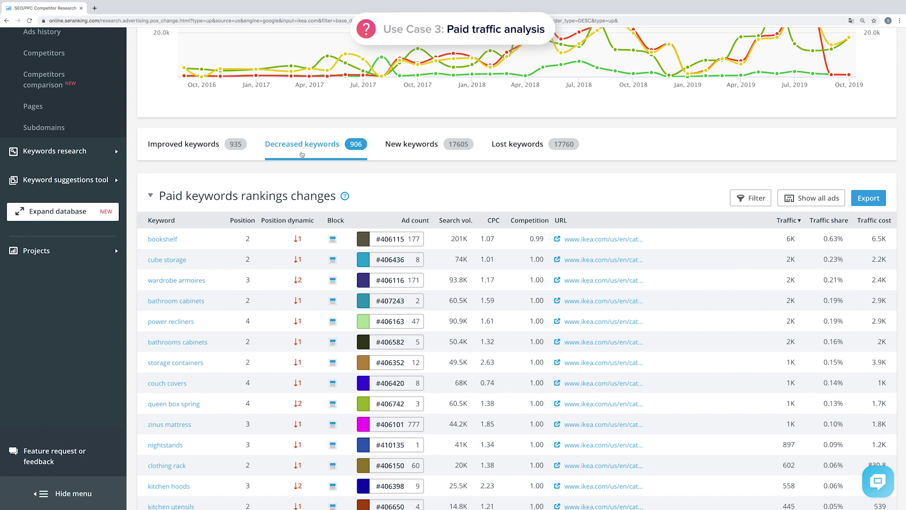
scroll(263, 342, "down", 3)
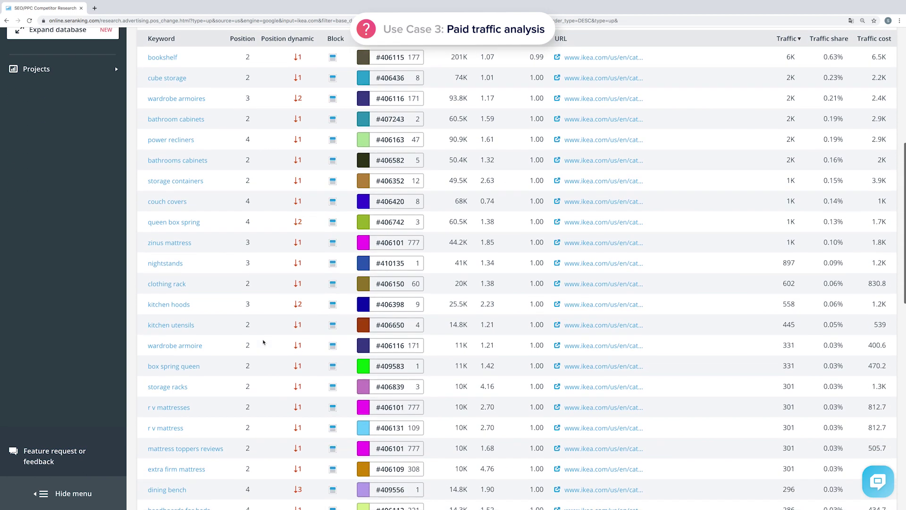
scroll(263, 341, "up", 3)
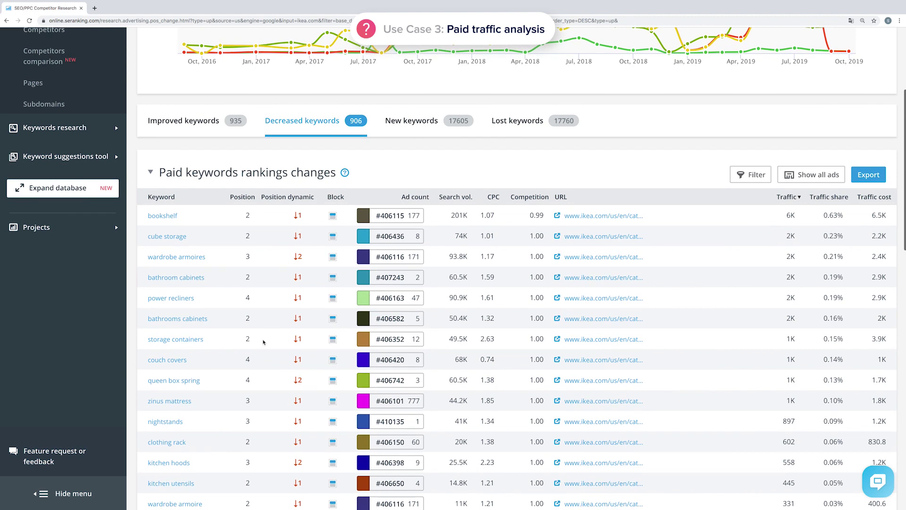
Step: Review ikea.com's new and lost paid keywords, then go to Ads history
left_click(429, 128)
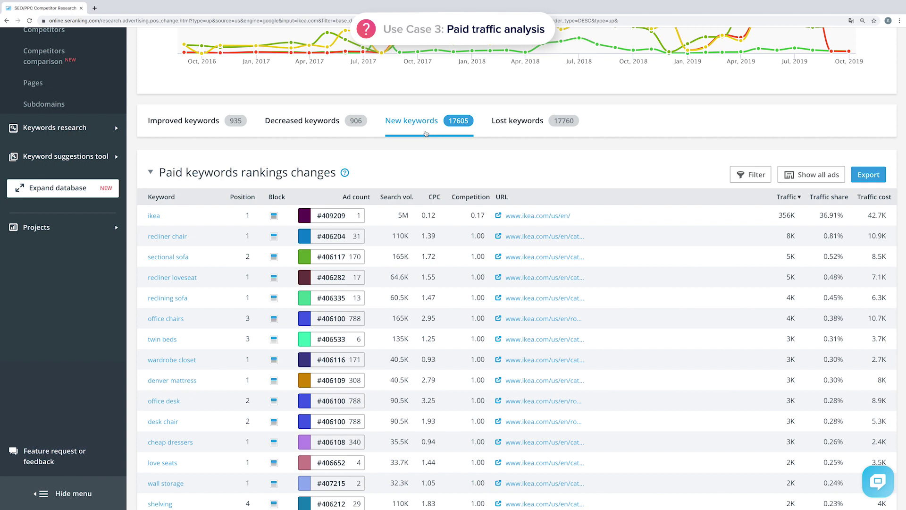
left_click(519, 126)
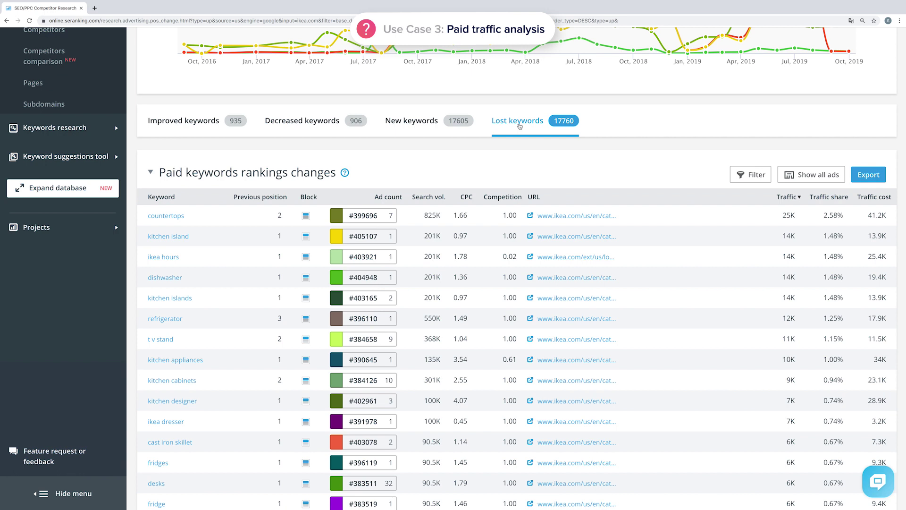
scroll(388, 156, "up", 3)
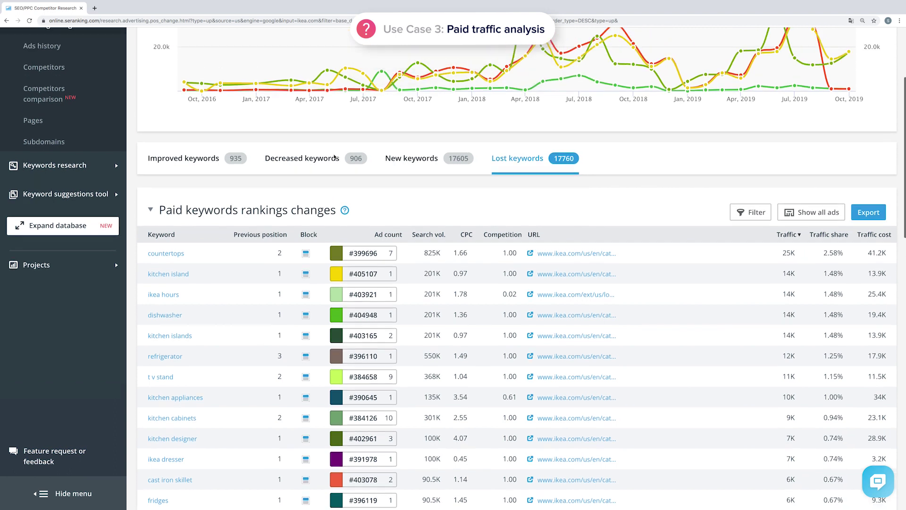
left_click(70, 137)
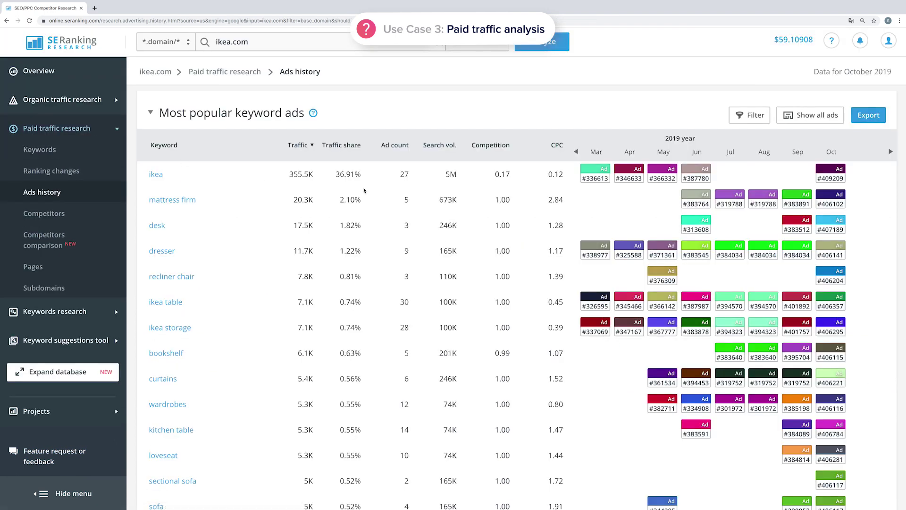
Step: Show all ads and filter the ads history to Sep–Oct 2019
mouse_move(624, 180)
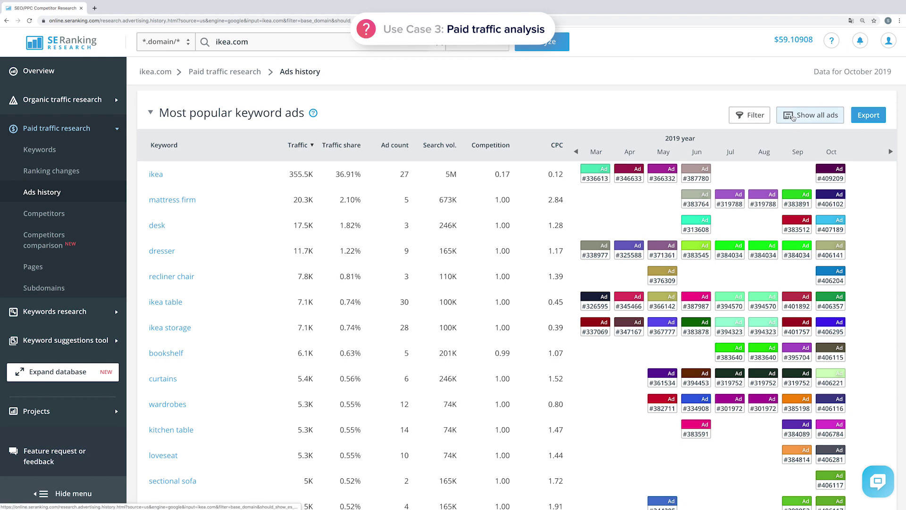
left_click(793, 121)
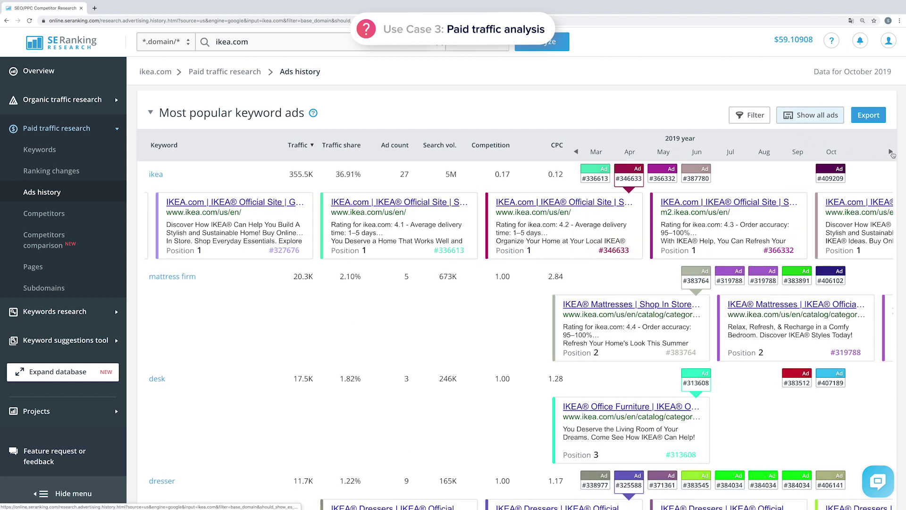
mouse_move(756, 206)
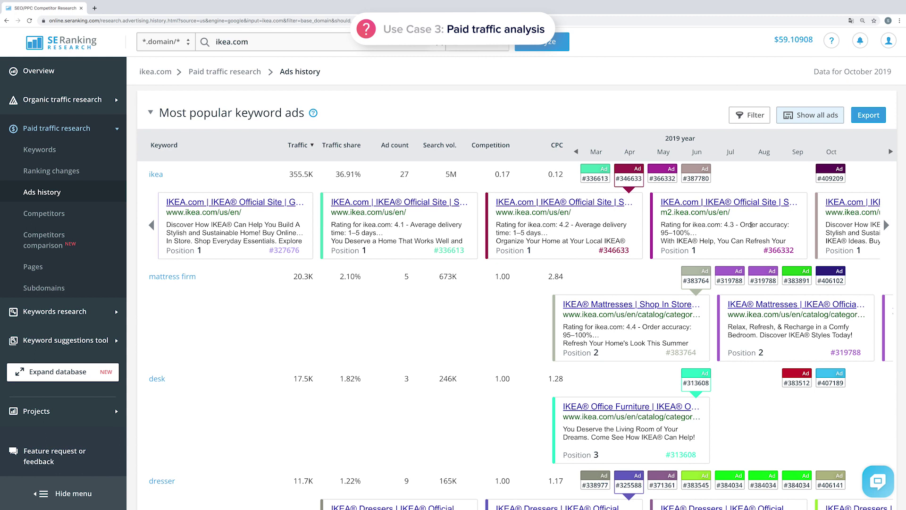
left_click(750, 115)
left_click(300, 166)
left_click(301, 202)
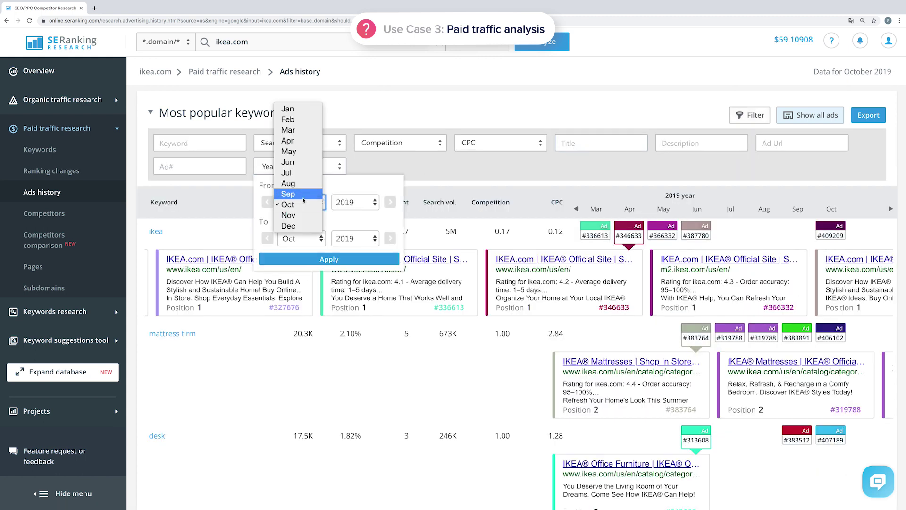
left_click(307, 194)
left_click(301, 238)
left_click(300, 236)
left_click(329, 259)
Step: Scroll through the filtered ads, then open the paid Competitors report
scroll(519, 283, "down", 3)
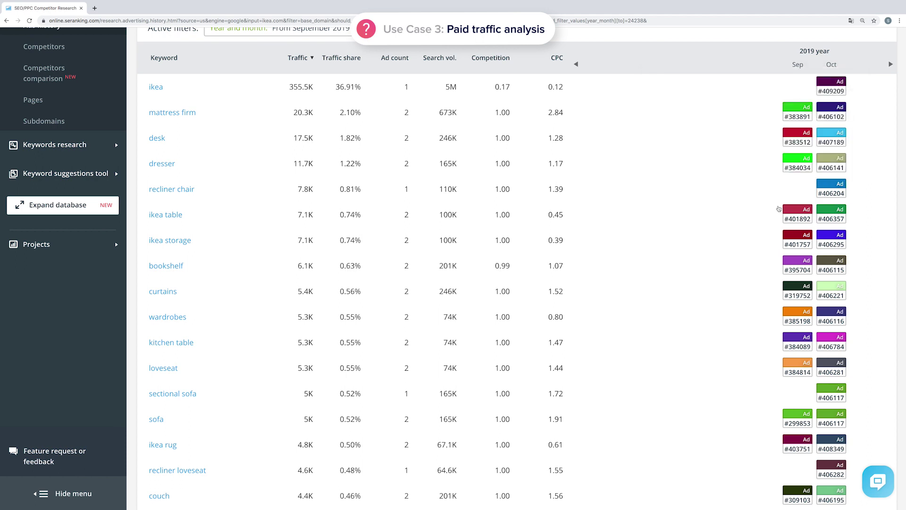
scroll(711, 206, "up", 5)
left_click(44, 211)
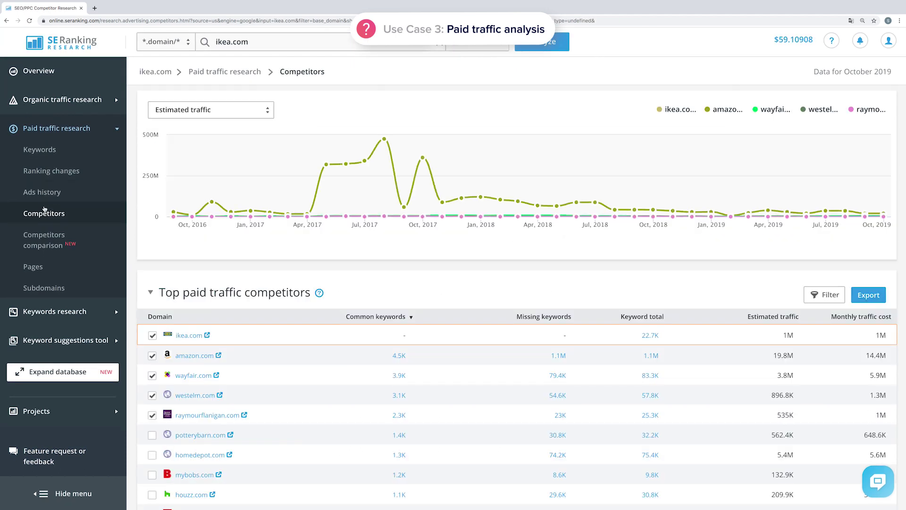
Step: Scroll through the top paid traffic competitors table led by amazon.com
scroll(340, 246, "down", 3)
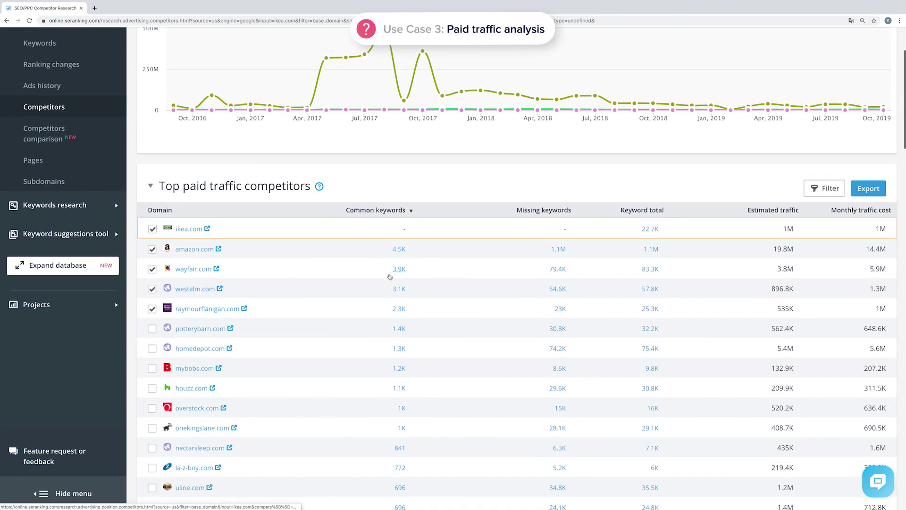
scroll(390, 276, "down", 1)
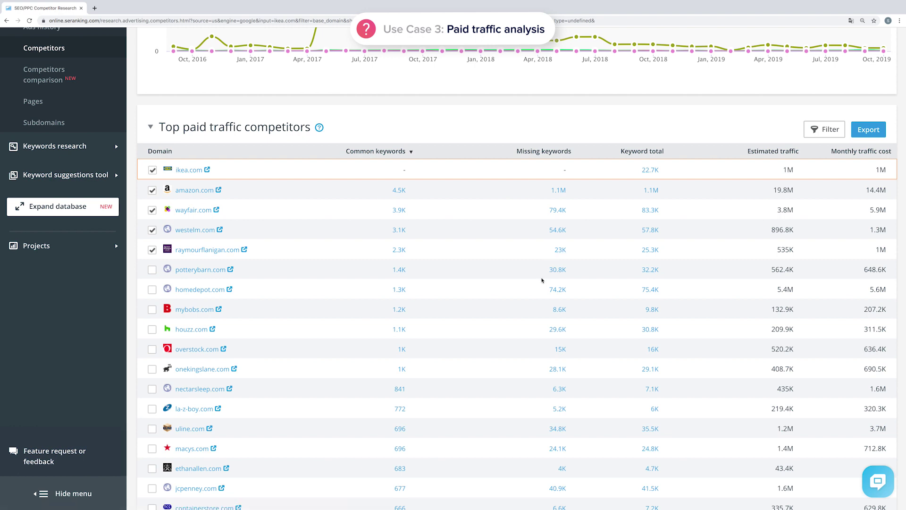
scroll(181, 176, "up", 2)
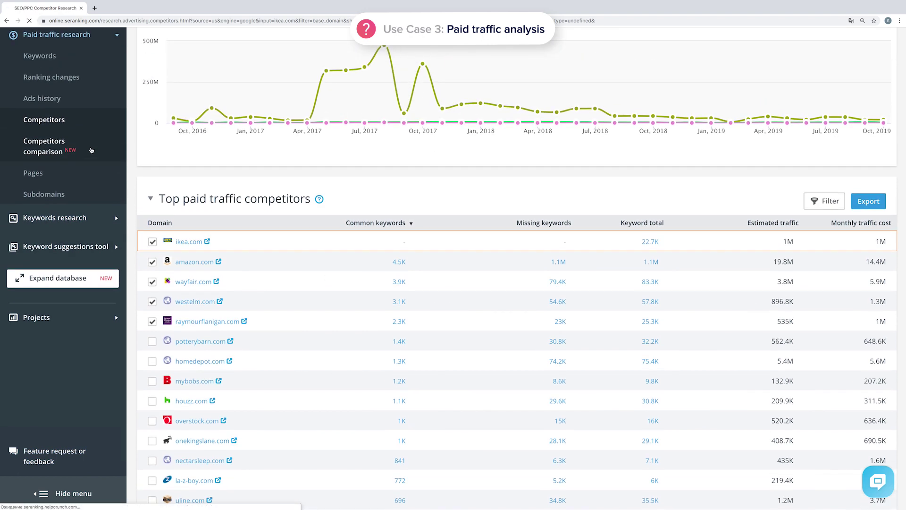
Step: Compare ikea.com with amazon.com and walmart.com, inspecting the keyword bubbles
left_click(92, 150)
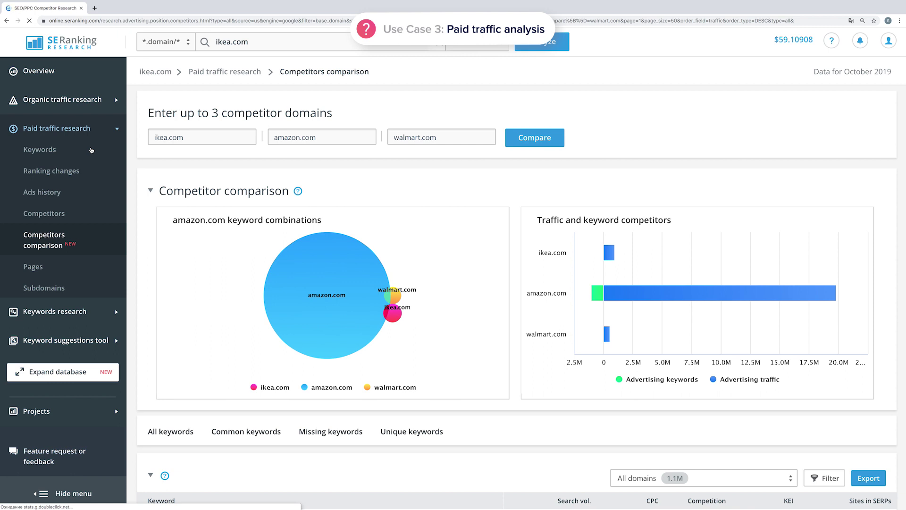
mouse_move(367, 296)
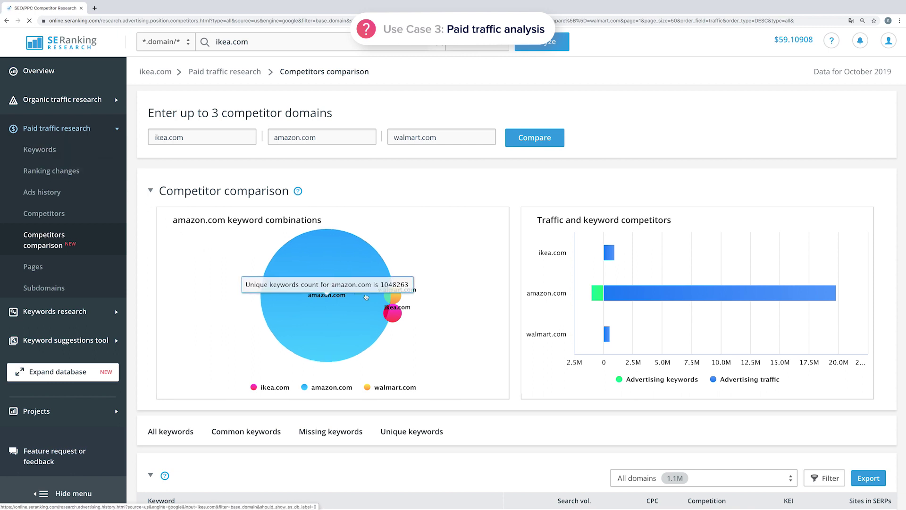
mouse_move(388, 309)
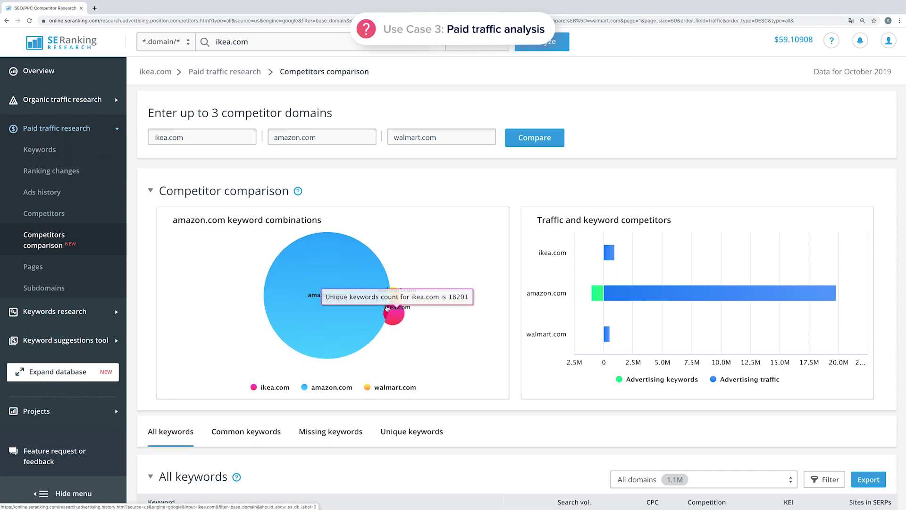
scroll(358, 283, "down", 3)
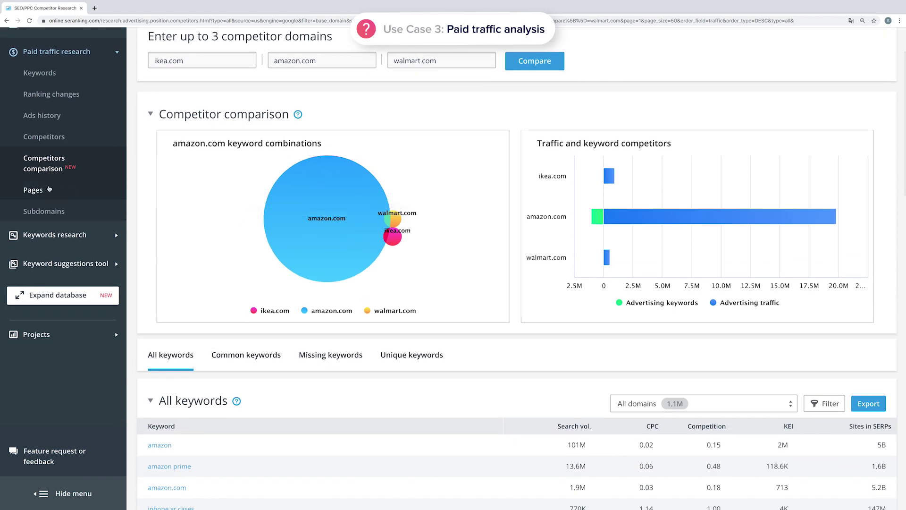
Step: Open ikea.com's top pages in paid search and scroll through the list
left_click(49, 190)
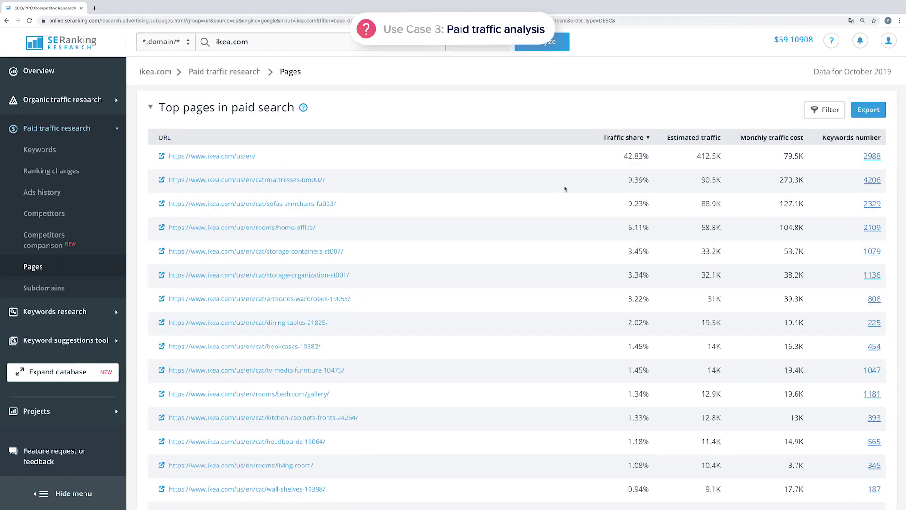
scroll(640, 288, "down", 6)
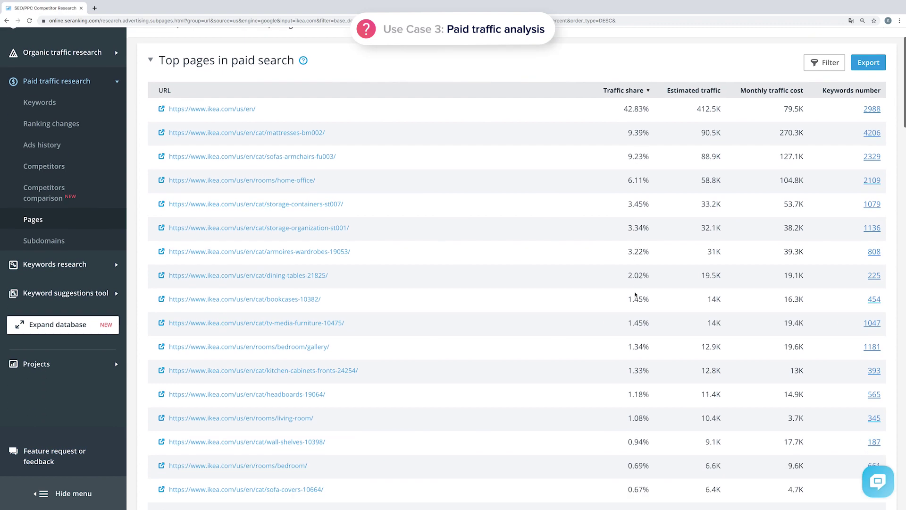
scroll(635, 295, "down", 2)
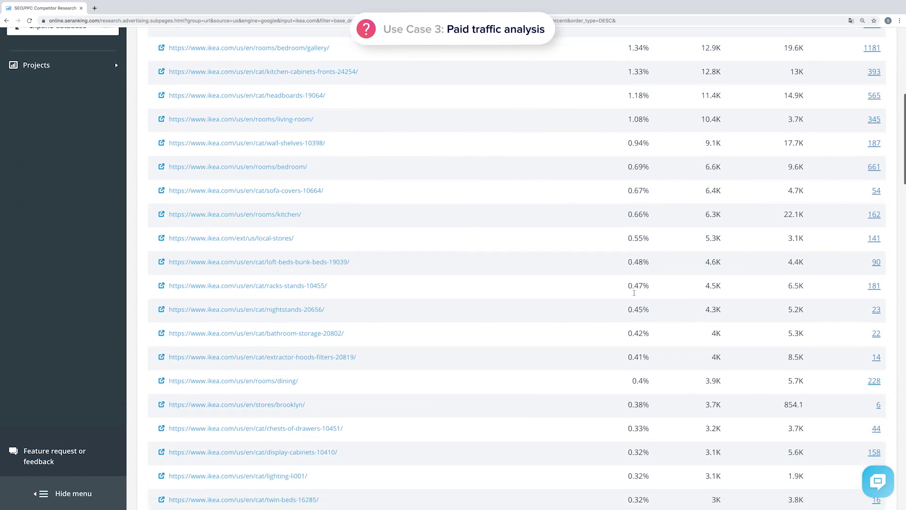
scroll(634, 295, "up", 4)
scroll(635, 295, "up", 5)
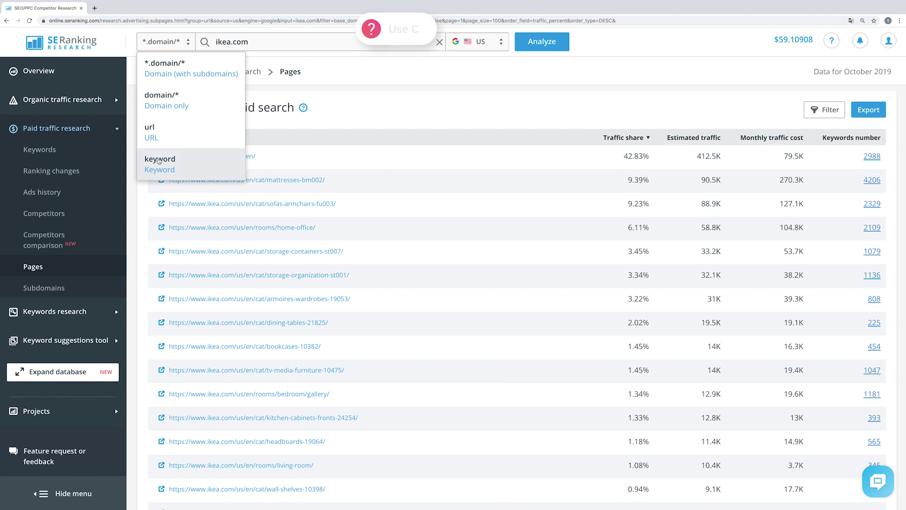
Step: Switch to keyword search and review the 'patio furniture' overview, 301,000 search volume
left_click(159, 160)
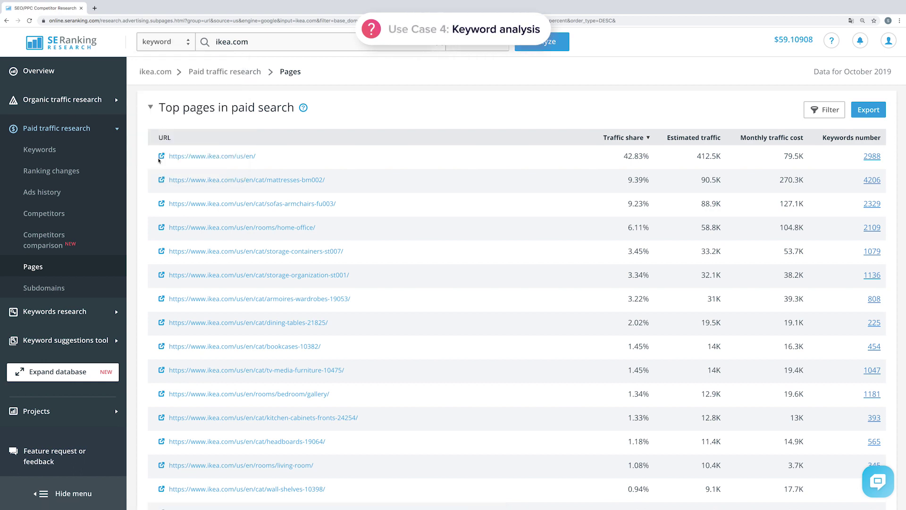
double_click(219, 43)
type("patio furniture")
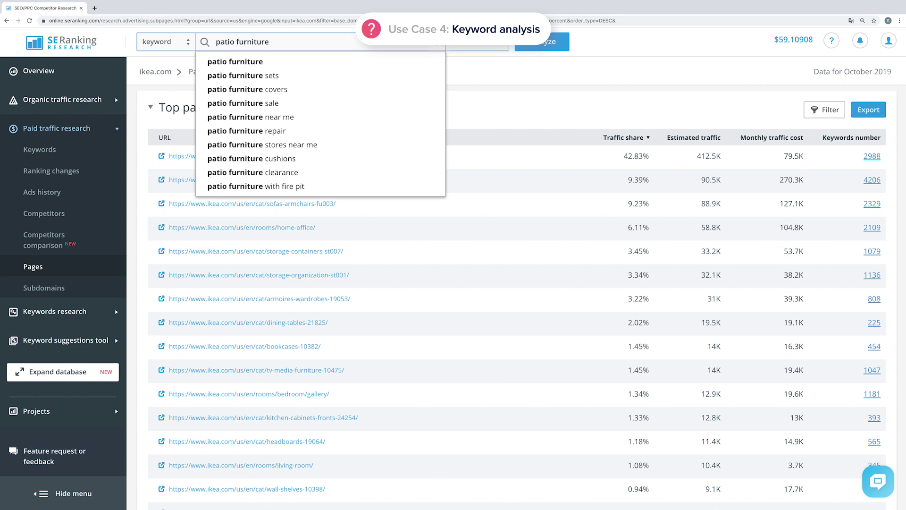
key("Return")
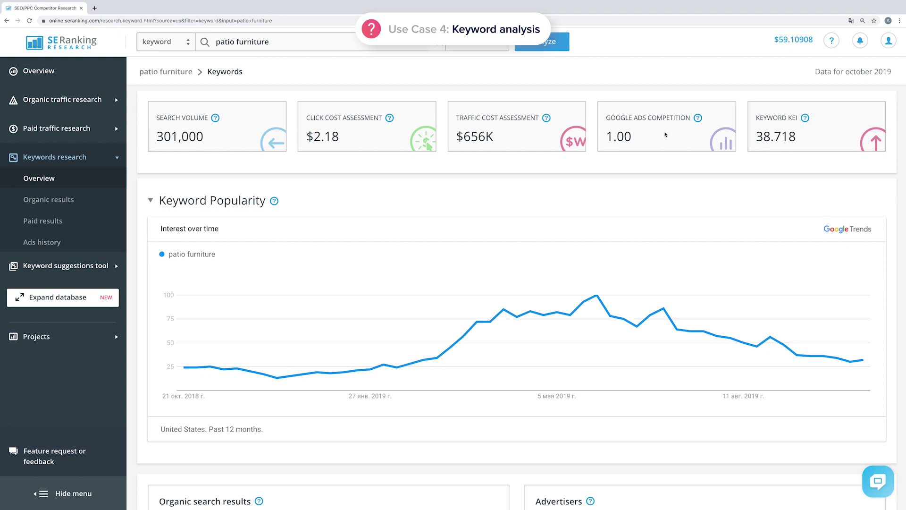
scroll(230, 241, "down", 6)
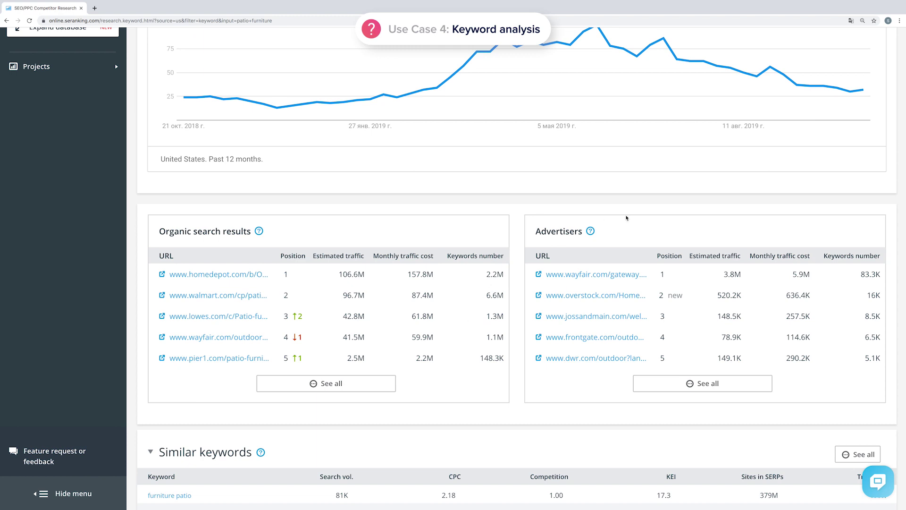
scroll(716, 345, "down", 5)
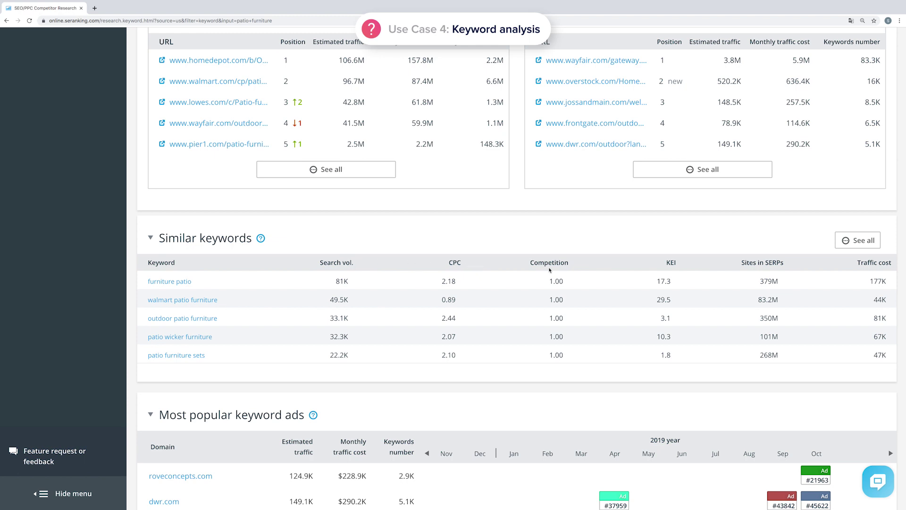
scroll(549, 269, "up", 10)
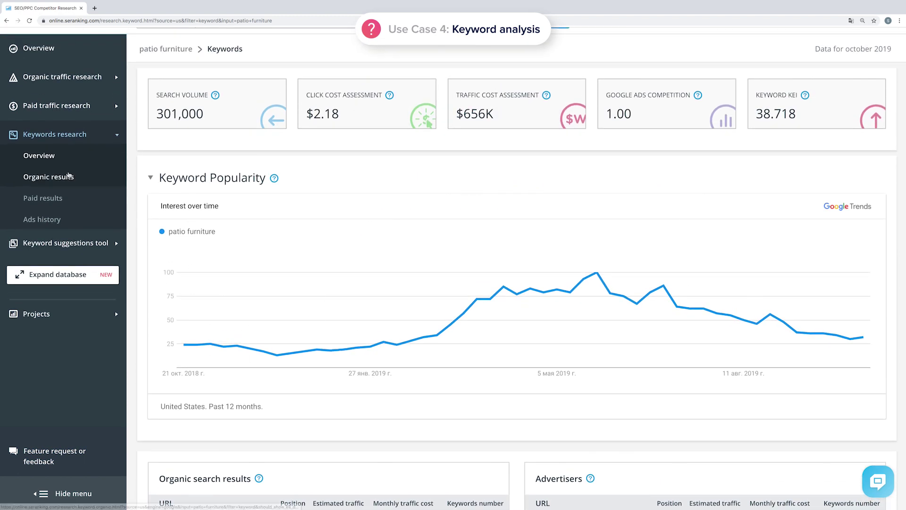
Step: View organic results for 'patio furniture', then its six paid results led by wayfair.com
left_click(69, 175)
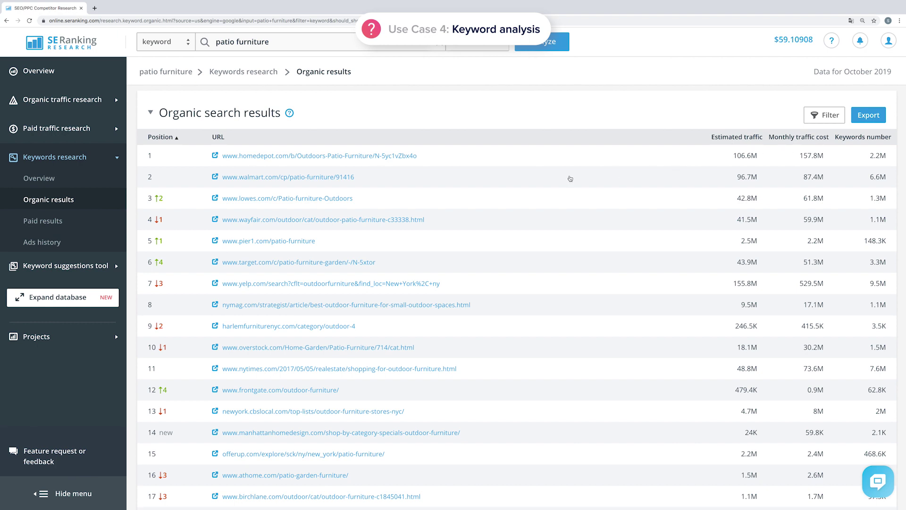
left_click(56, 221)
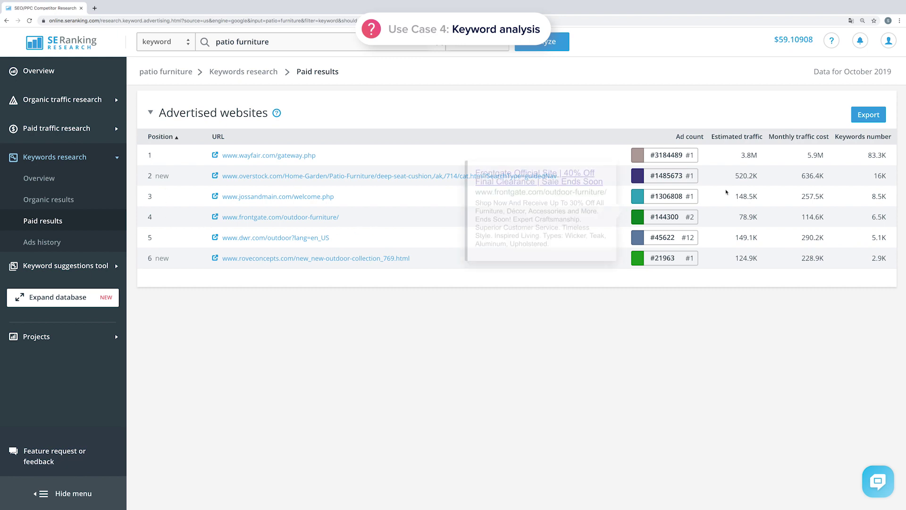
mouse_move(684, 198)
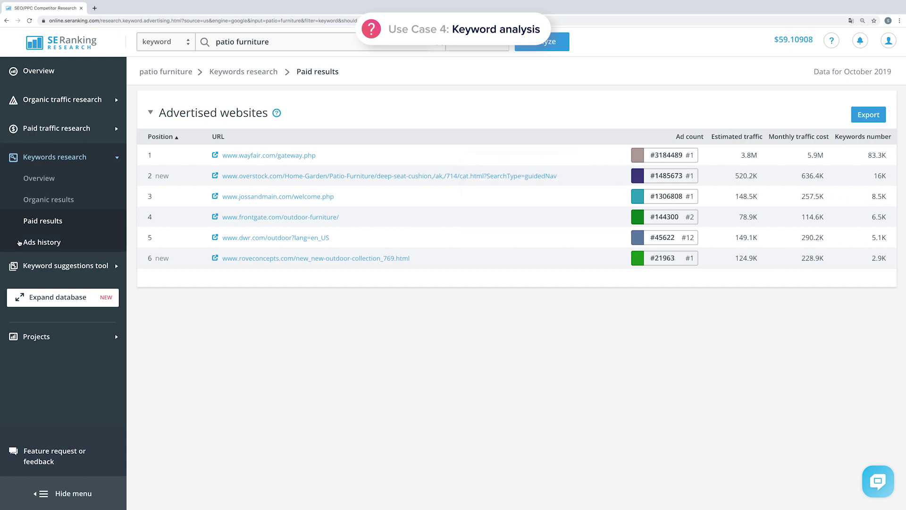
Step: View the 'patio furniture' ads history, then open Similar keywords under Keyword suggestions tool
left_click(19, 243)
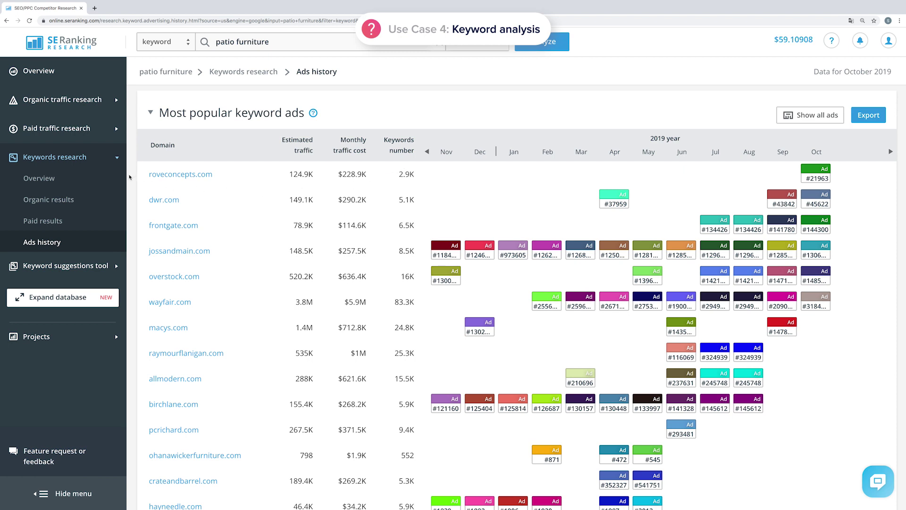
left_click(101, 161)
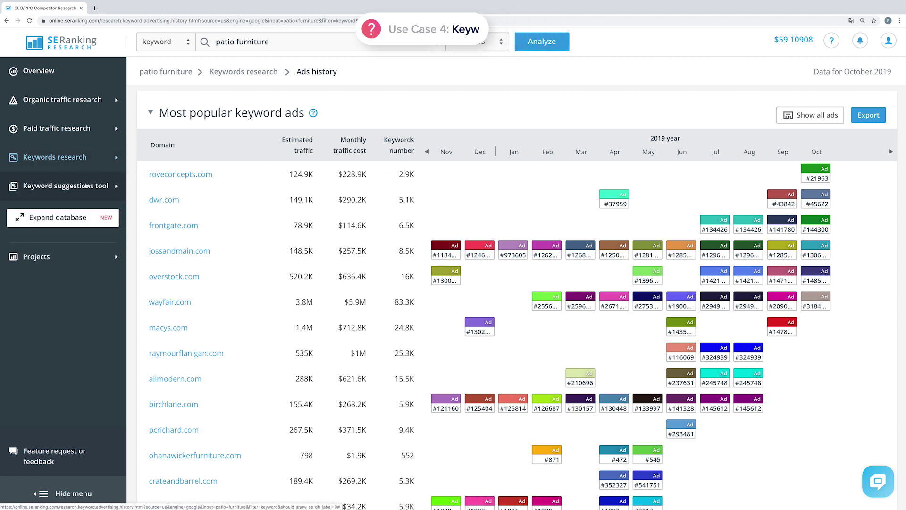
left_click(87, 186)
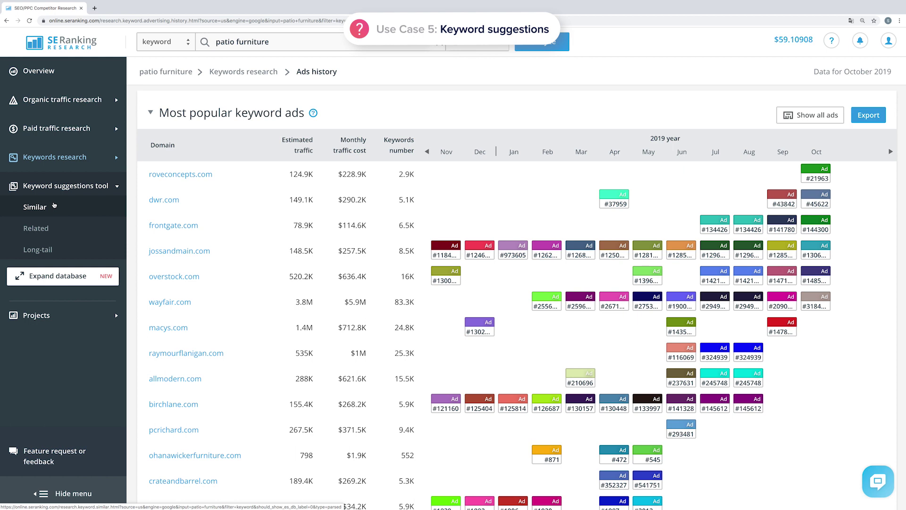
left_click(53, 204)
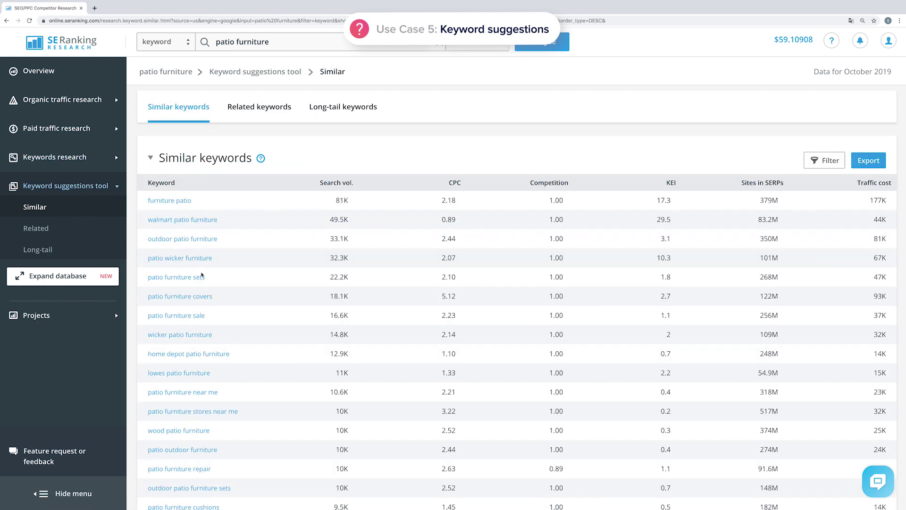
Step: Browse the similar, related and long-tail keyword suggestions for 'patio furniture'
scroll(199, 271, "down", 6)
scroll(202, 275, "up", 6)
left_click(257, 115)
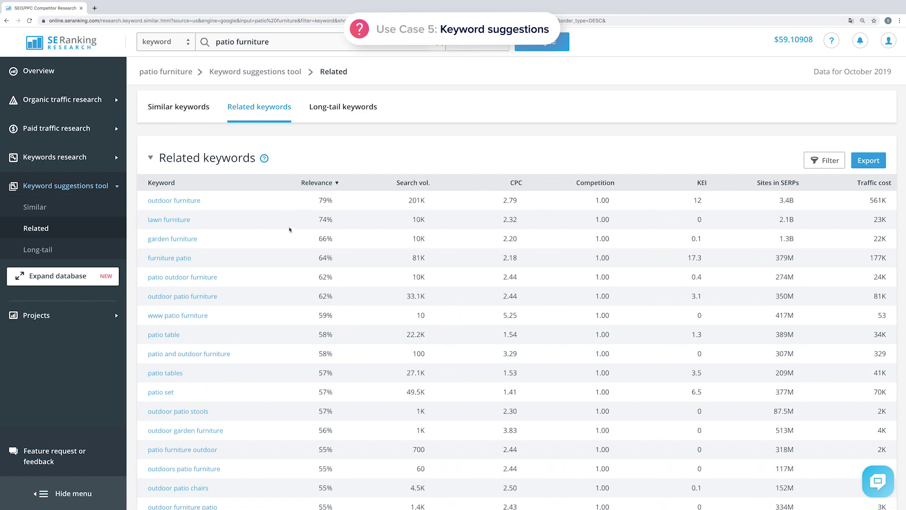
scroll(289, 230, "down", 2)
scroll(289, 230, "up", 2)
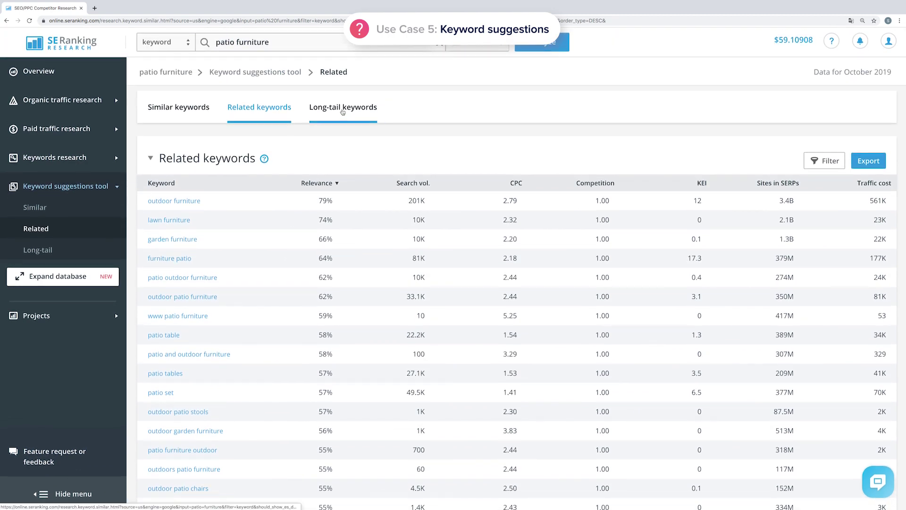
left_click(343, 108)
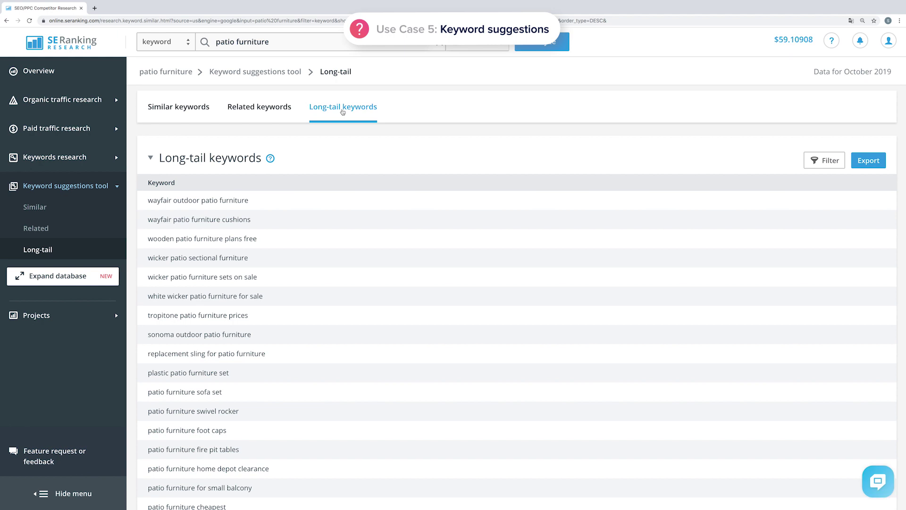
scroll(340, 157, "down", 10)
scroll(341, 159, "up", 8)
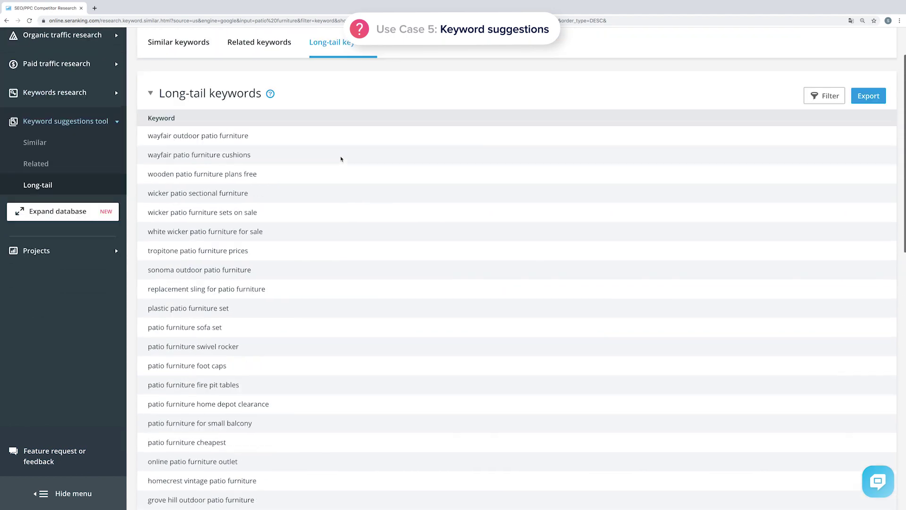
scroll(340, 158, "up", 2)
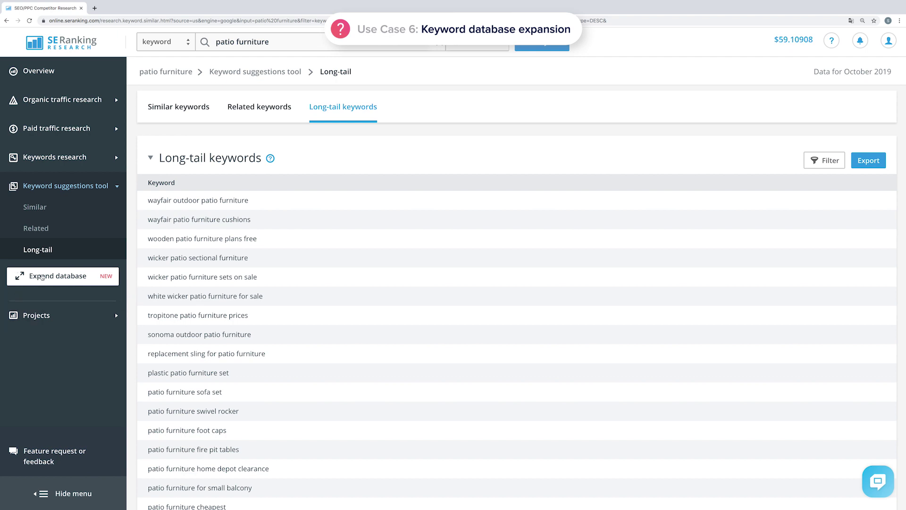
Step: Open Expand database, keeping Google as search engine and USA as database
left_click(58, 277)
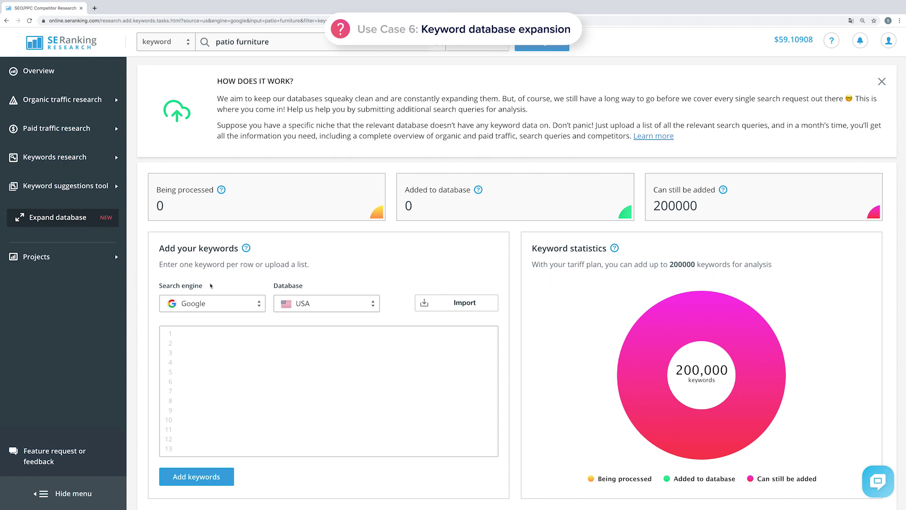
left_click(217, 303)
left_click(217, 319)
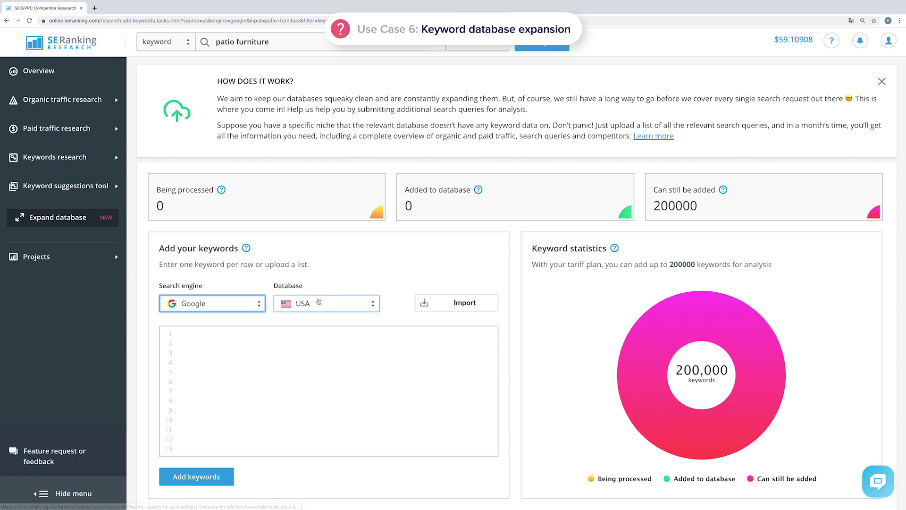
left_click(319, 302)
left_click(318, 302)
Step: Enter the keywords patio furniture, outdoor tables and chairs for picnic, one per line
left_click(299, 344)
type("patio fur")
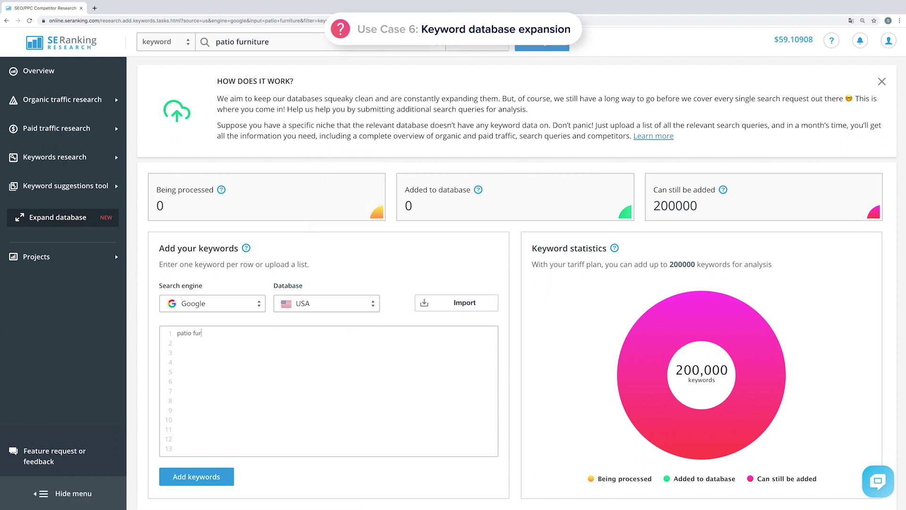
type("niture")
key("Return")
type("outdoor tables")
key("Return")
type("chairs for picnics")
scroll(343, 371, "down", 1)
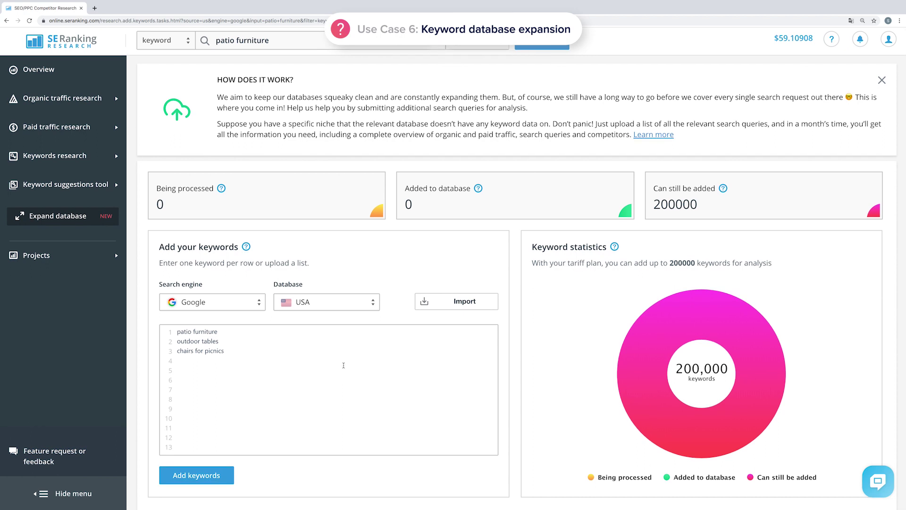
scroll(386, 265, "up", 1)
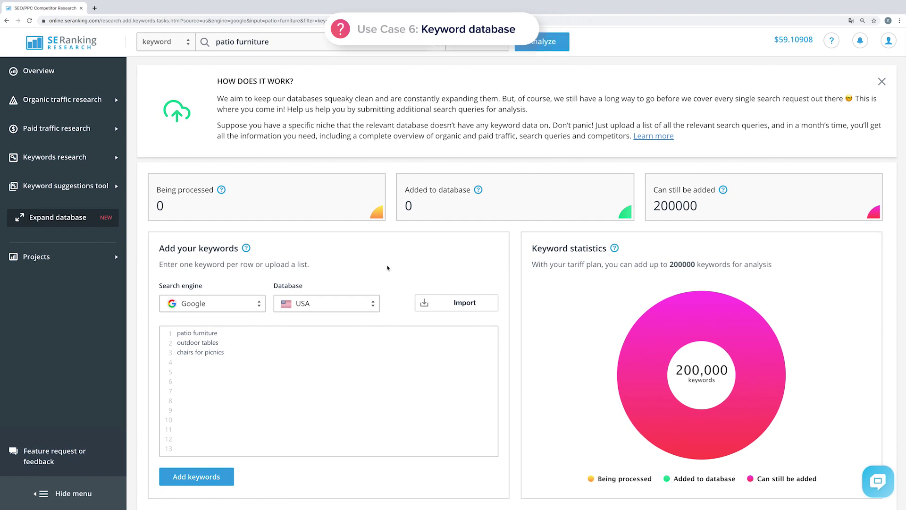